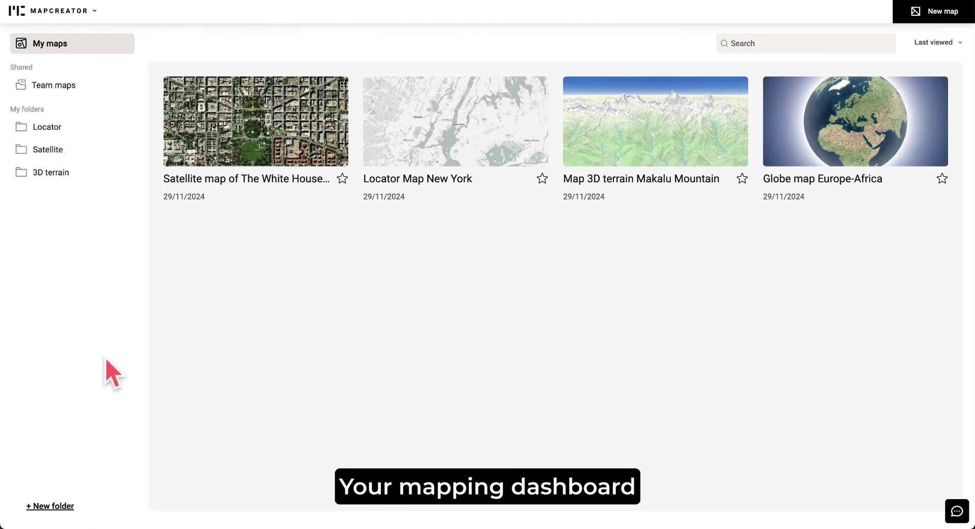
Step: Mark the satellite map of The White House as a favourite and create a new map
{"action": "left_click", "coordinate": [343, 179]}
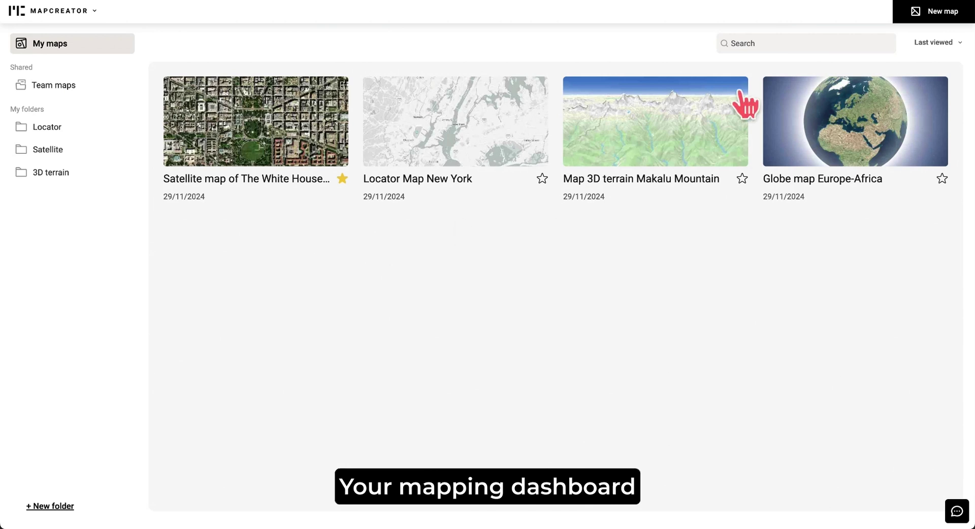
{"action": "left_click", "coordinate": [939, 43]}
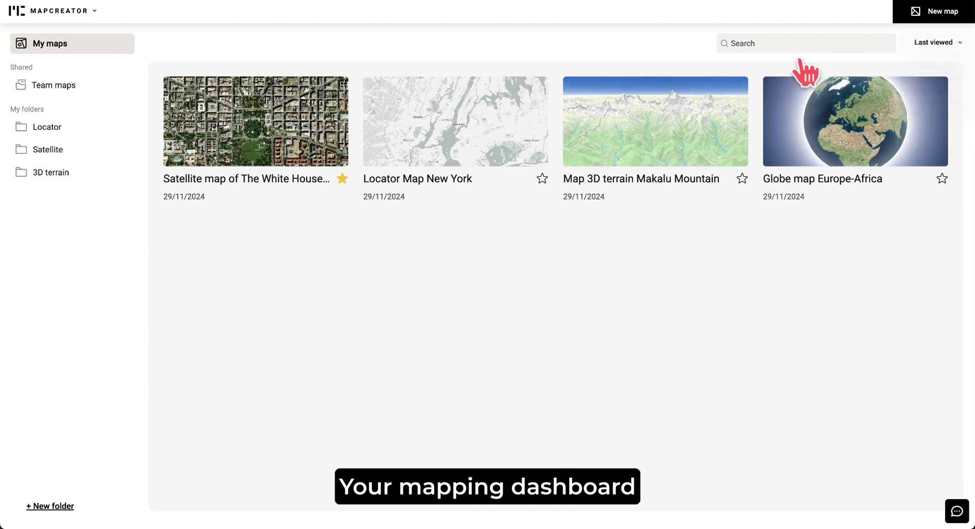
{"action": "left_click", "coordinate": [774, 51]}
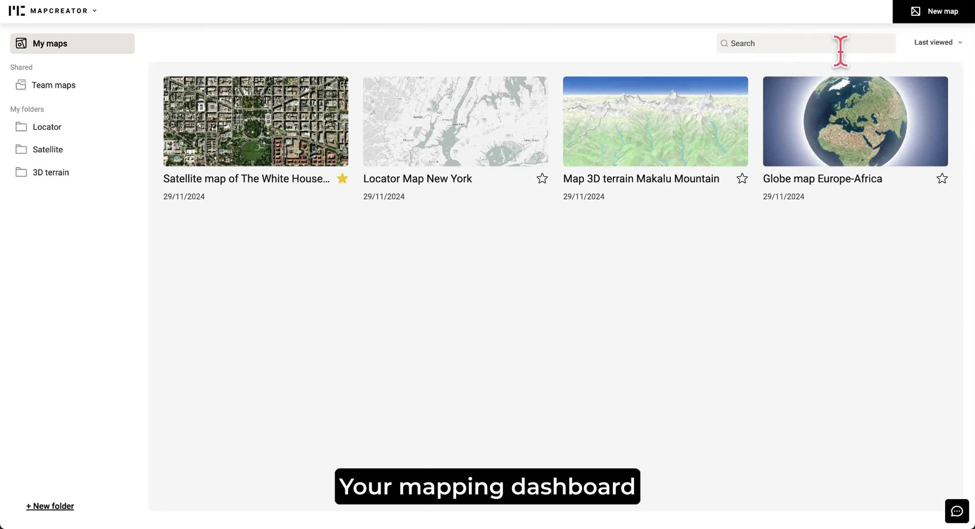
{"action": "left_click", "coordinate": [943, 32]}
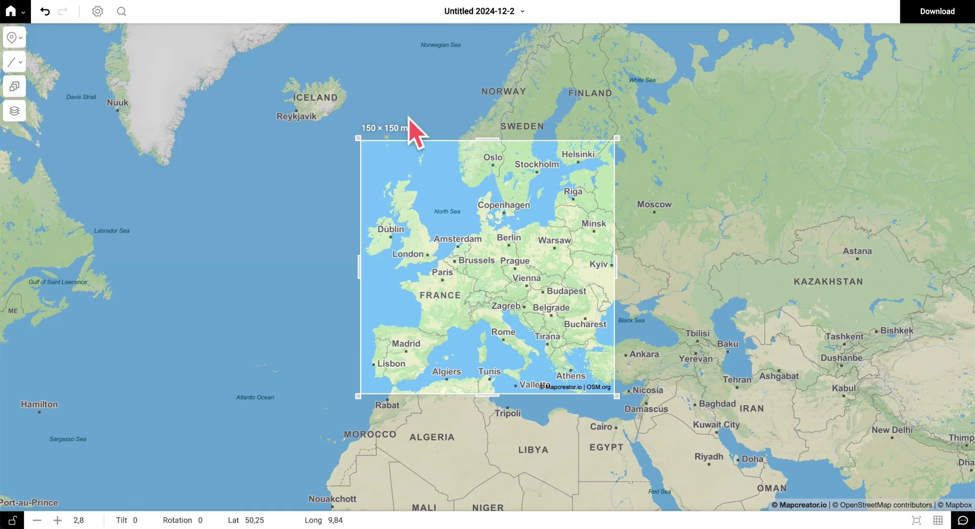
{"action": "left_click", "coordinate": [20, 15]}
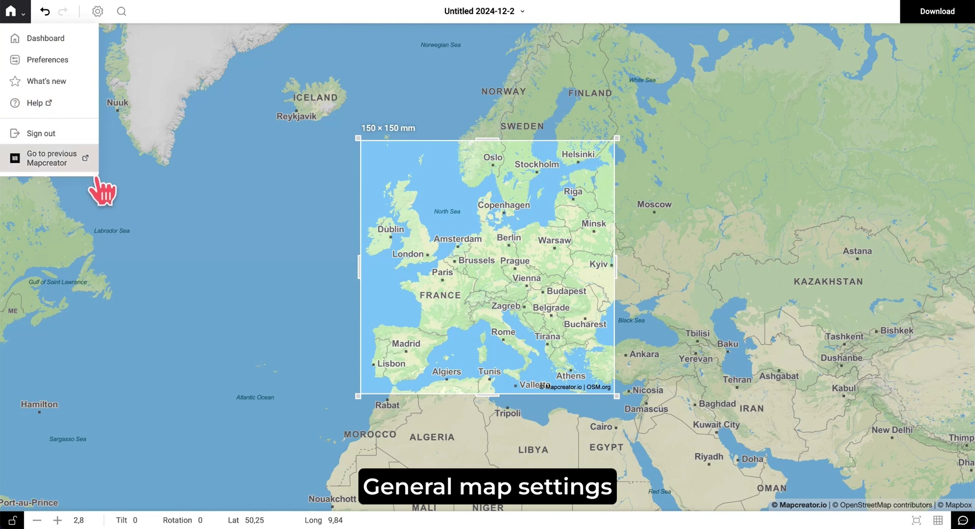
{"action": "left_click", "coordinate": [125, 124]}
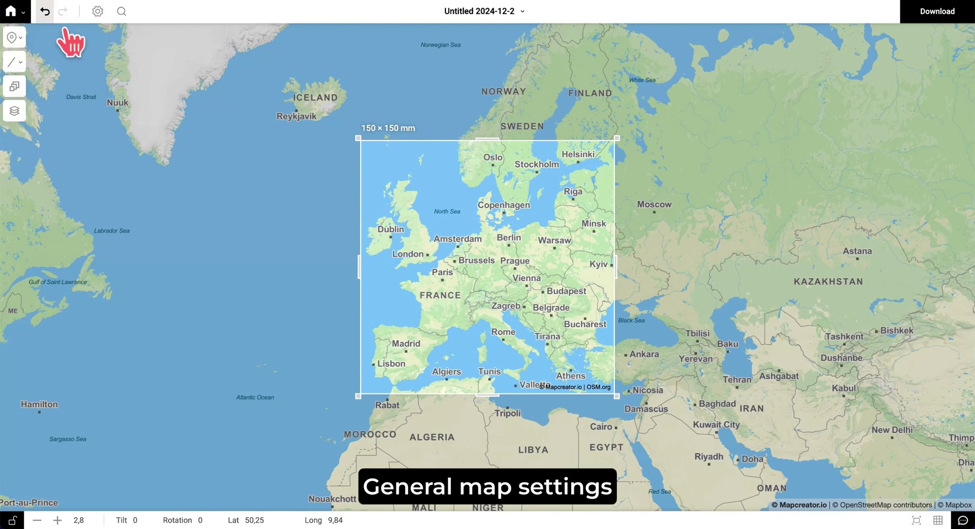
{"action": "left_click", "coordinate": [45, 12]}
{"action": "left_click", "coordinate": [62, 11]}
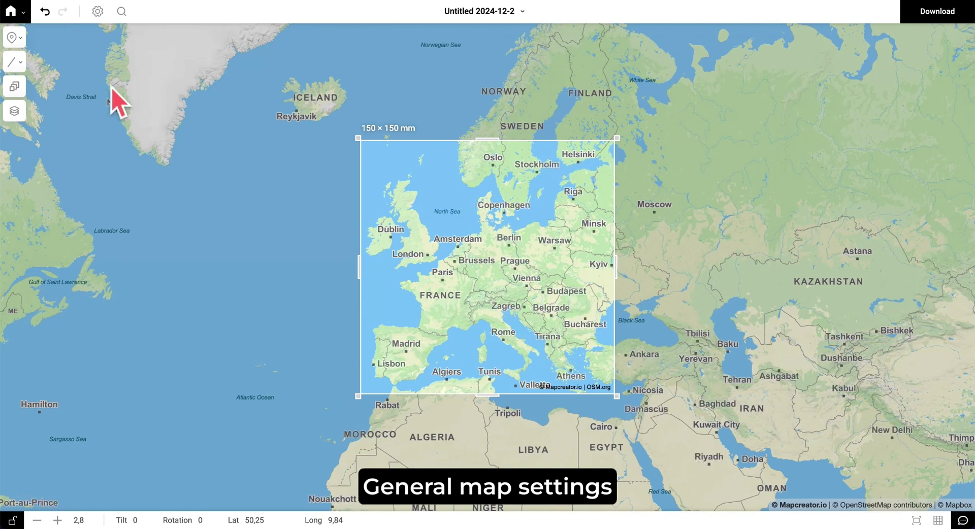
{"action": "left_click", "coordinate": [97, 11]}
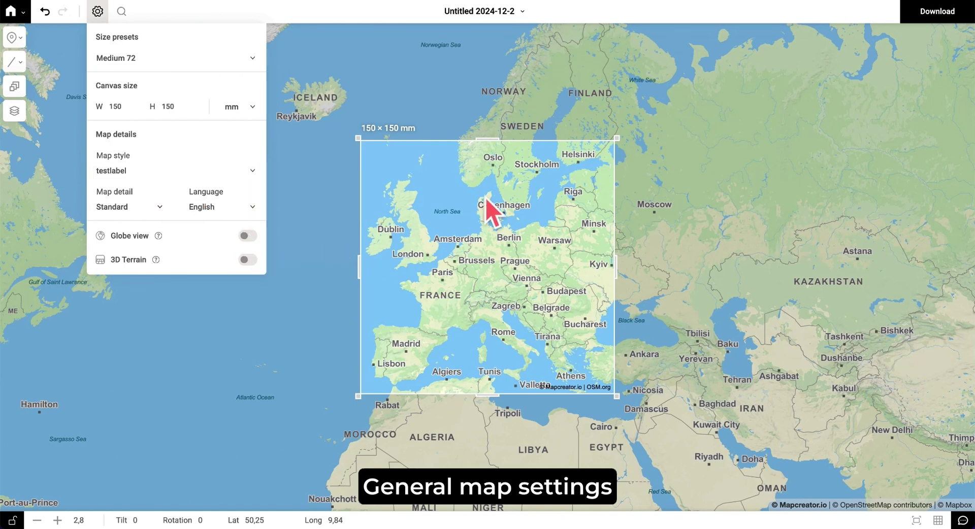
{"action": "left_click", "coordinate": [637, 153]}
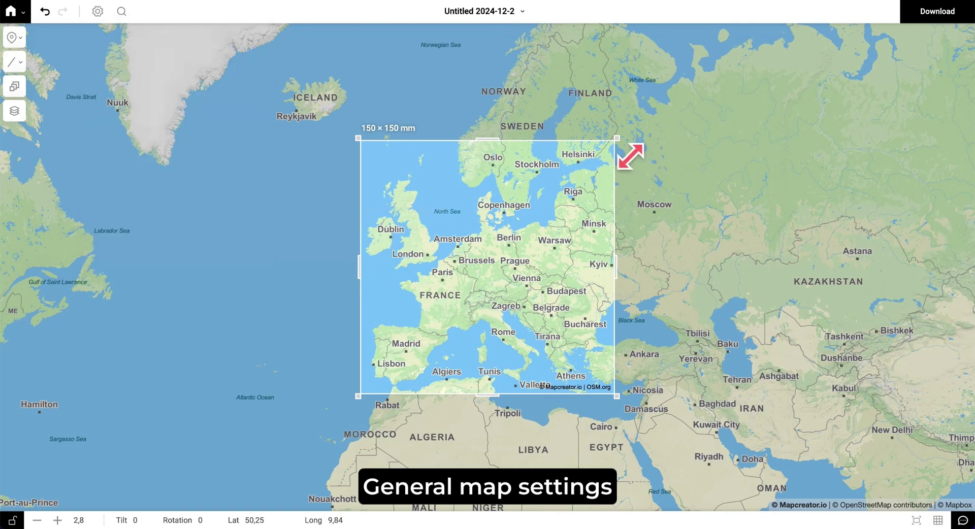
Step: Shrink the canvas frame freehand to about 146 × 149 mm, and set both its width and height to 150 mm
{"action": "mouse_move", "coordinate": [631, 155]}
{"action": "left_mouse_down"}
{"action": "mouse_move", "coordinate": [668, 146]}
{"action": "mouse_move", "coordinate": [650, 126]}
{"action": "mouse_move", "coordinate": [642, 154]}
{"action": "mouse_move", "coordinate": [618, 157]}
{"action": "mouse_move", "coordinate": [627, 157]}
{"action": "left_mouse_up"}
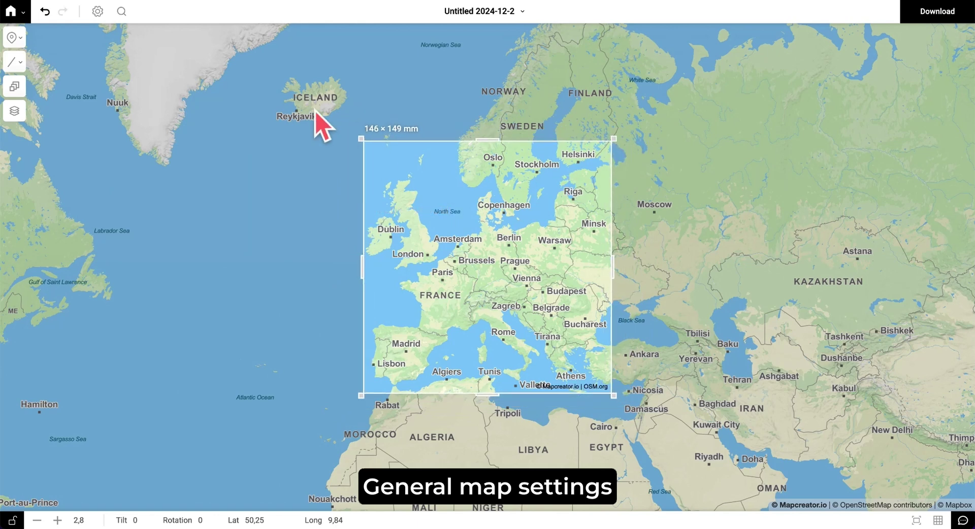
{"action": "left_click", "coordinate": [97, 11]}
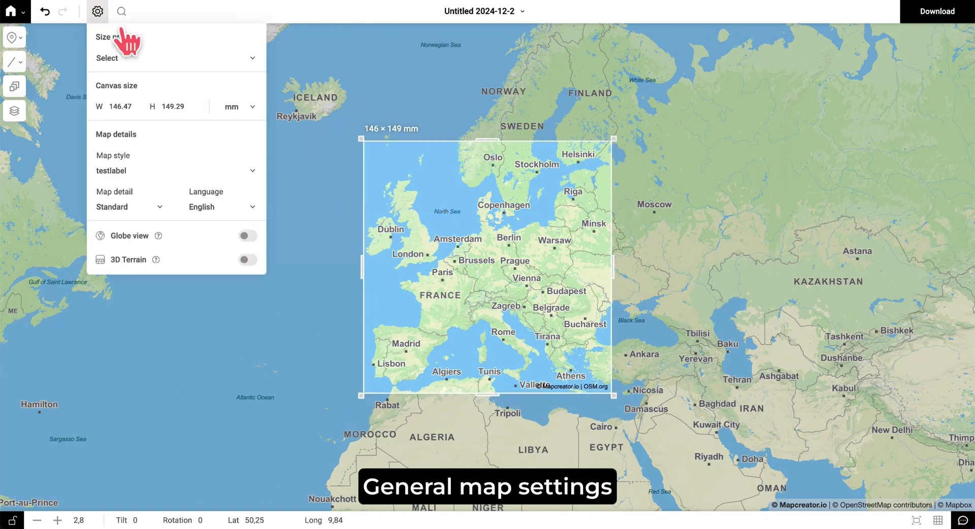
{"action": "left_click", "coordinate": [124, 106]}
{"action": "type", "text": "150"}
{"action": "left_click", "coordinate": [175, 107]}
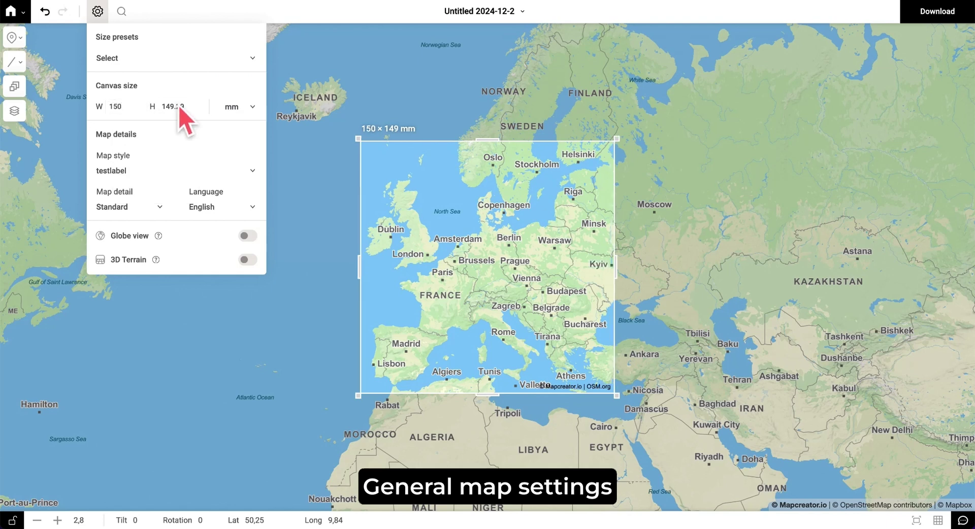
{"action": "double_click", "coordinate": [176, 107]}
{"action": "type", "text": "150"}
{"action": "left_click", "coordinate": [307, 108]}
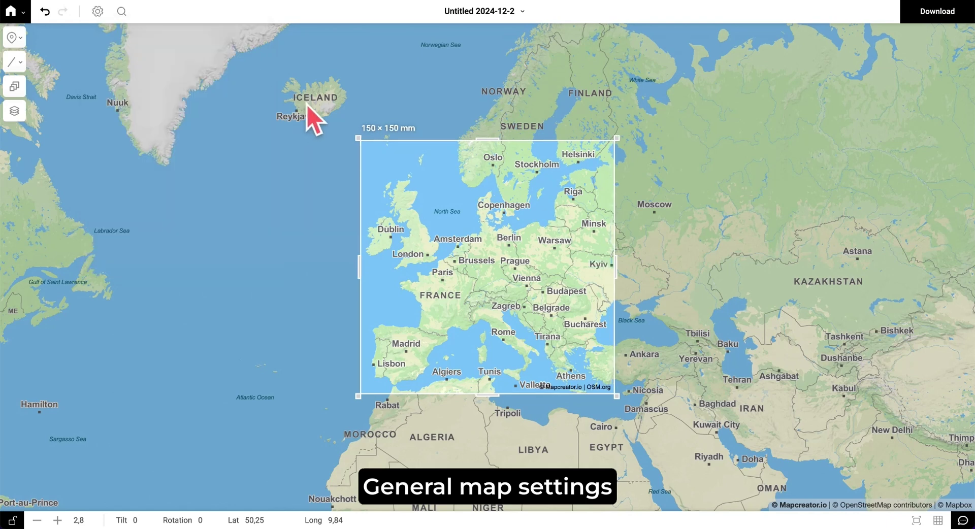
Step: Search for "eindhoven" and move the map to the city in Noord-Brabant, NLD
{"action": "left_click", "coordinate": [146, 25]}
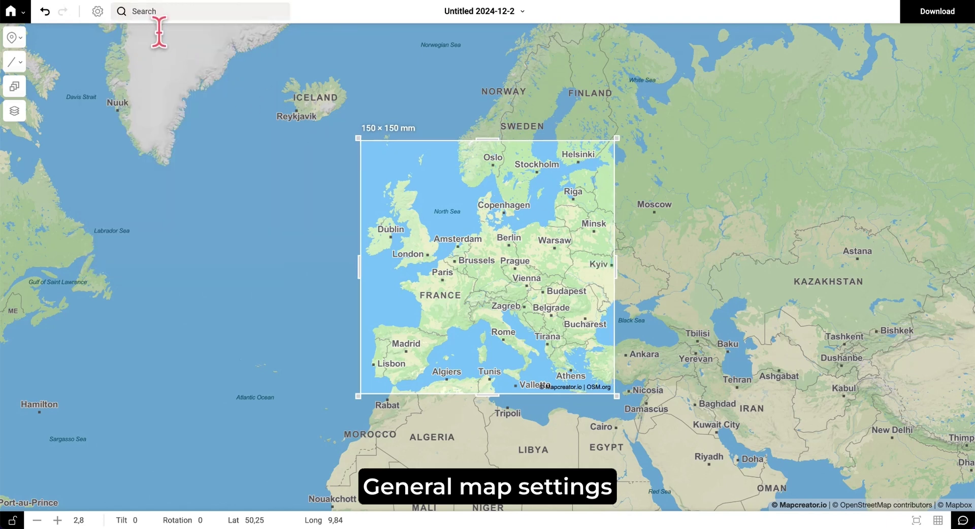
{"action": "type", "text": "eindhoven"}
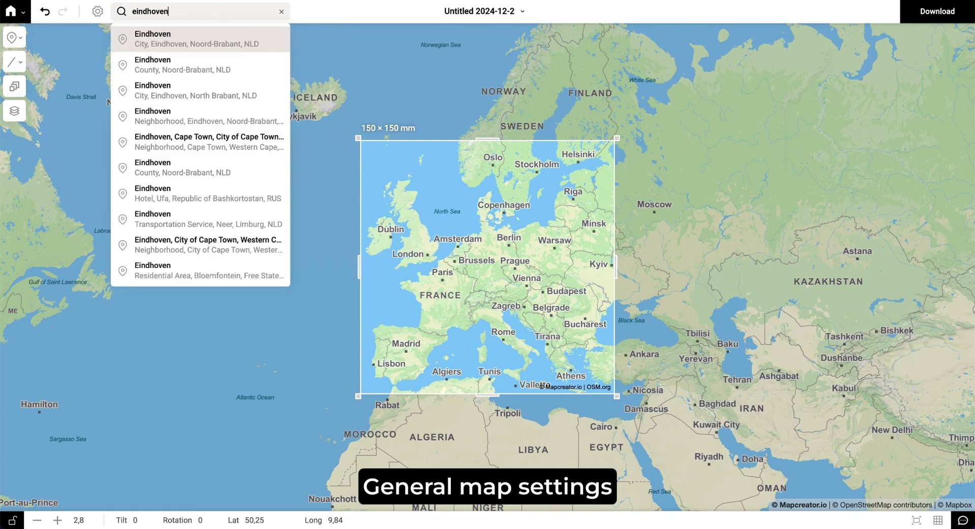
{"action": "left_click", "coordinate": [196, 41]}
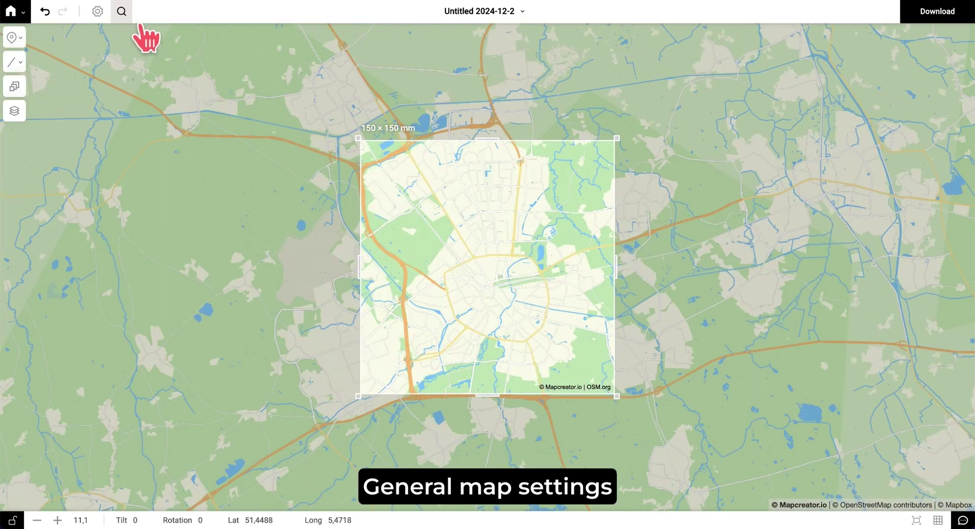
Step: Search for "europe", move the map there and reframe the canvas around the continent at zoom level 2,2
{"action": "left_click", "coordinate": [145, 21]}
{"action": "type", "text": "europe"}
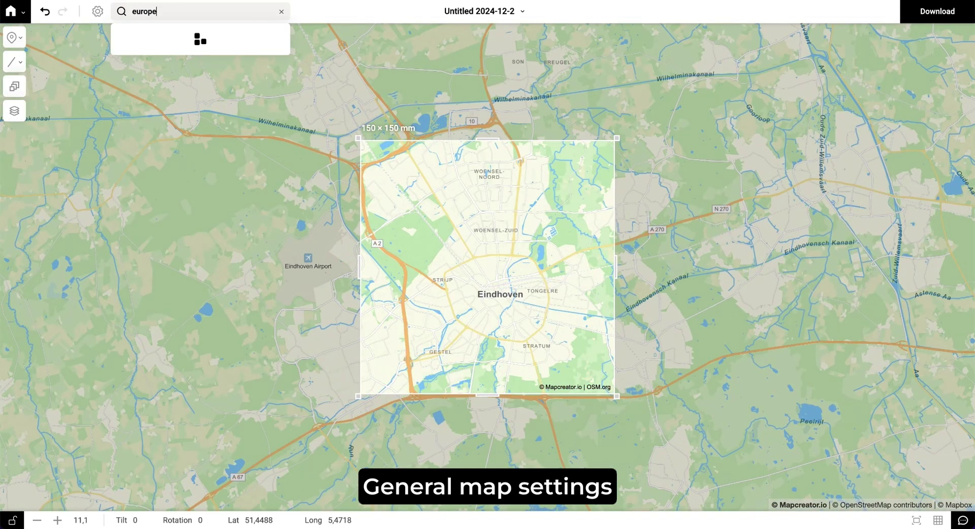
{"action": "left_click", "coordinate": [228, 42]}
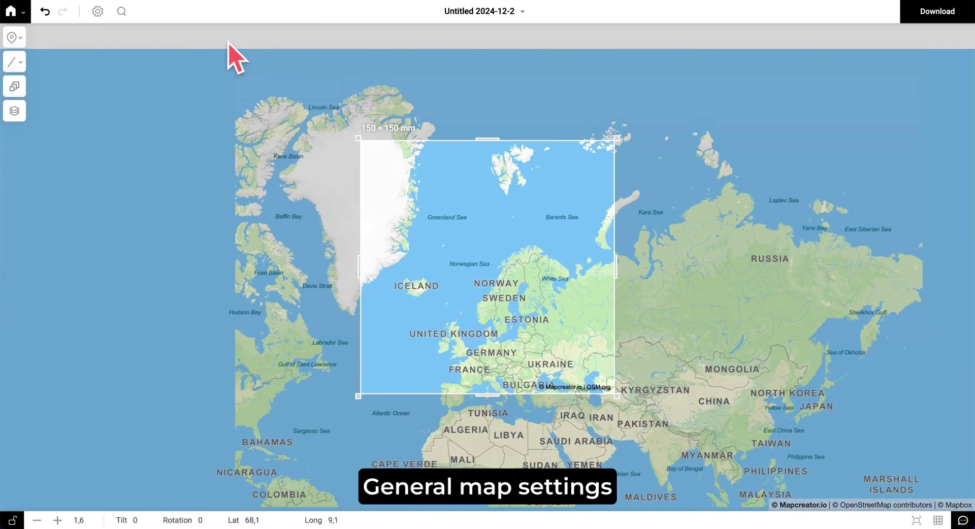
{"action": "left_click_drag", "start_coordinate": [501, 265], "coordinate": [495, 201]}
{"action": "scroll", "coordinate": [495, 201], "scroll_direction": "up", "scroll_amount": 3}
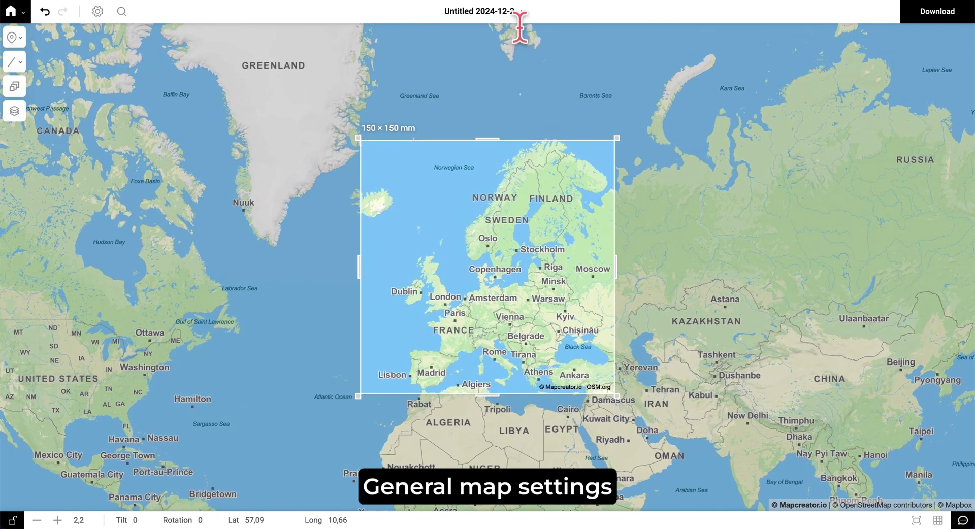
Step: Rename the map as "Example map"
{"action": "left_click", "coordinate": [501, 15]}
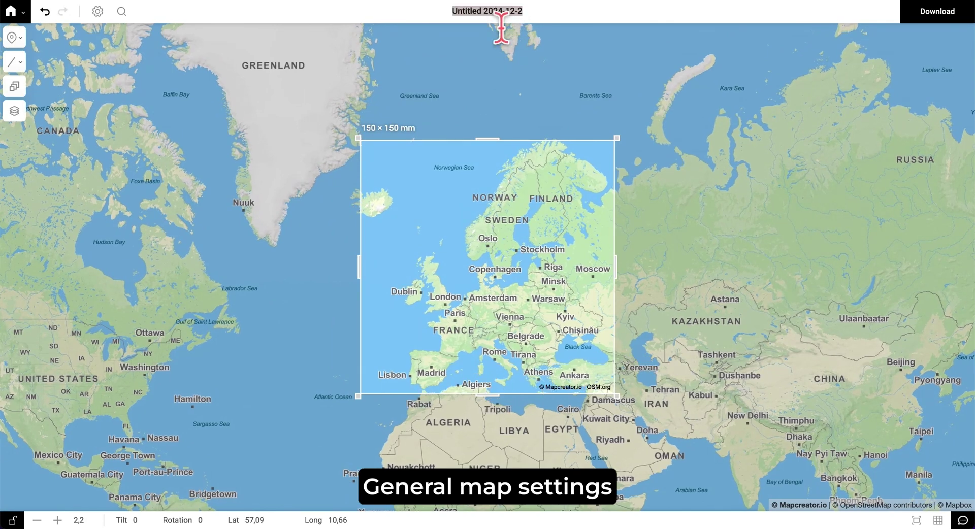
{"action": "type", "text": "Example map"}
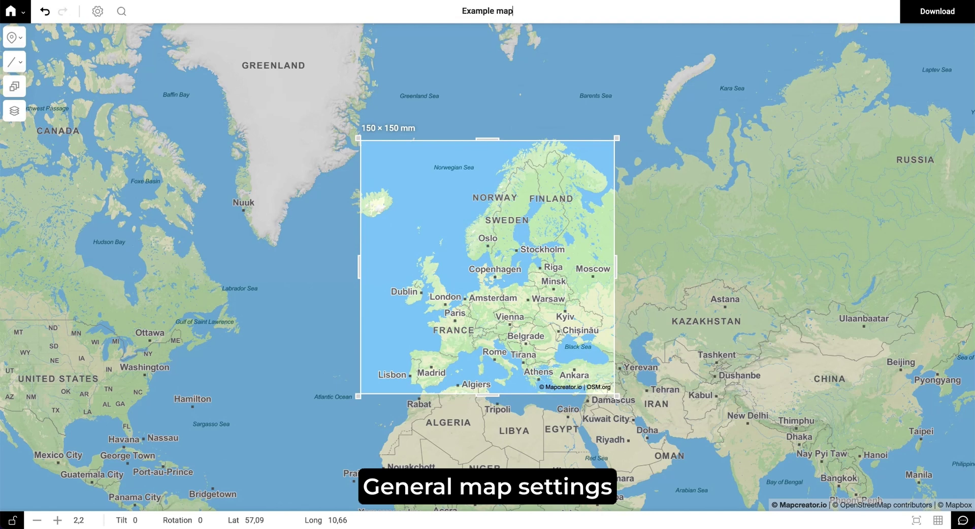
{"action": "key", "text": "Return"}
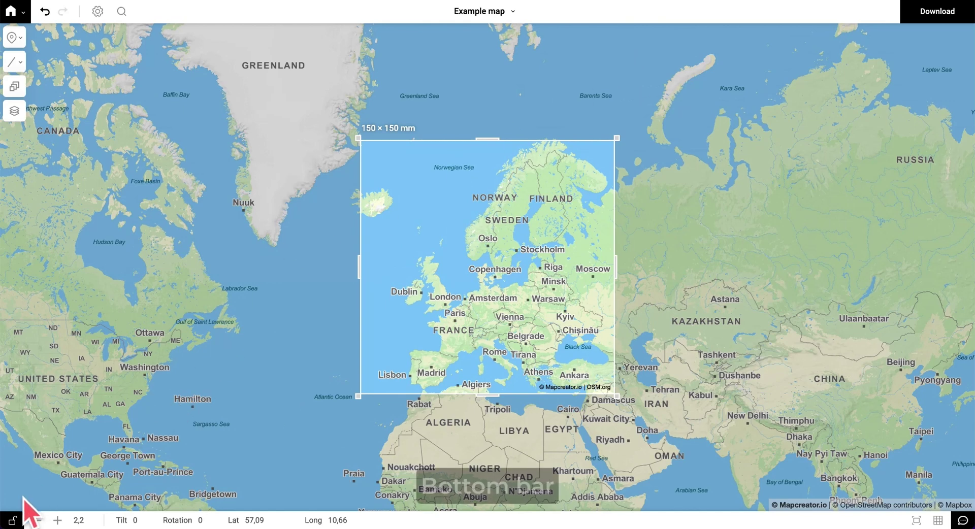
Step: Lock and unlock the map, and fit the canvas to the screen before resetting its scale
{"action": "left_click", "coordinate": [15, 517]}
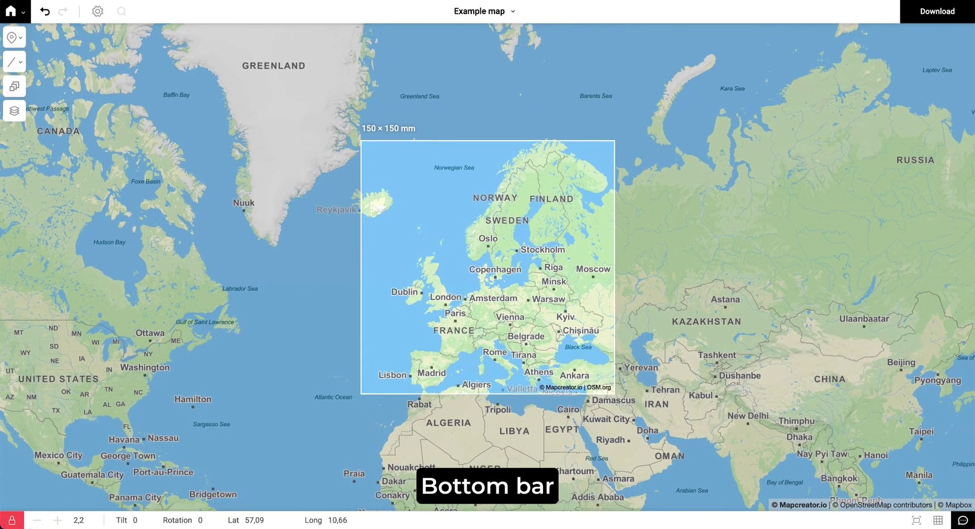
{"action": "left_click", "coordinate": [11, 519]}
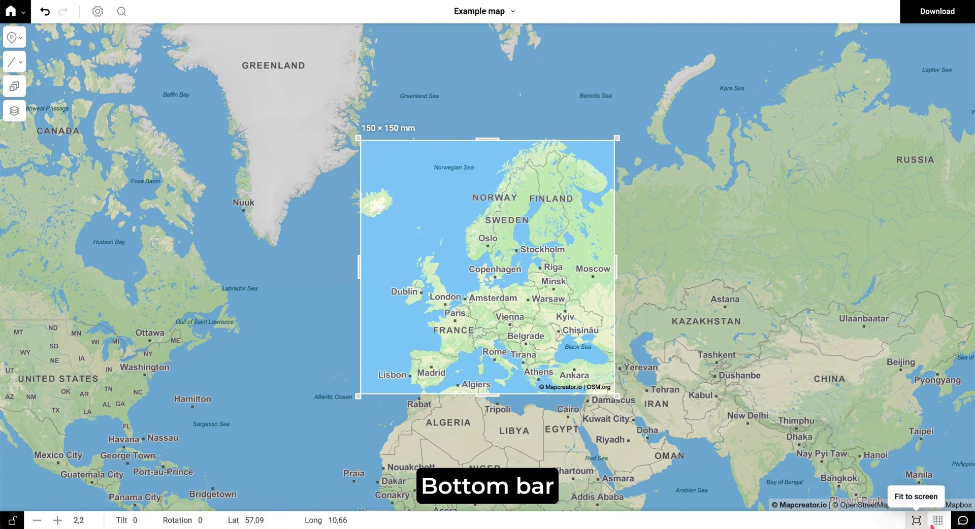
{"action": "left_click", "coordinate": [931, 525]}
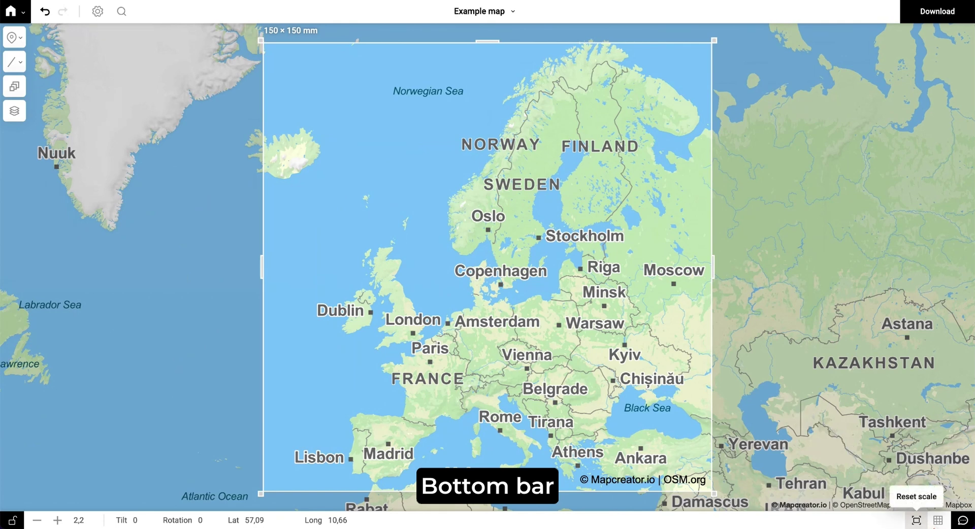
{"action": "left_click", "coordinate": [916, 520]}
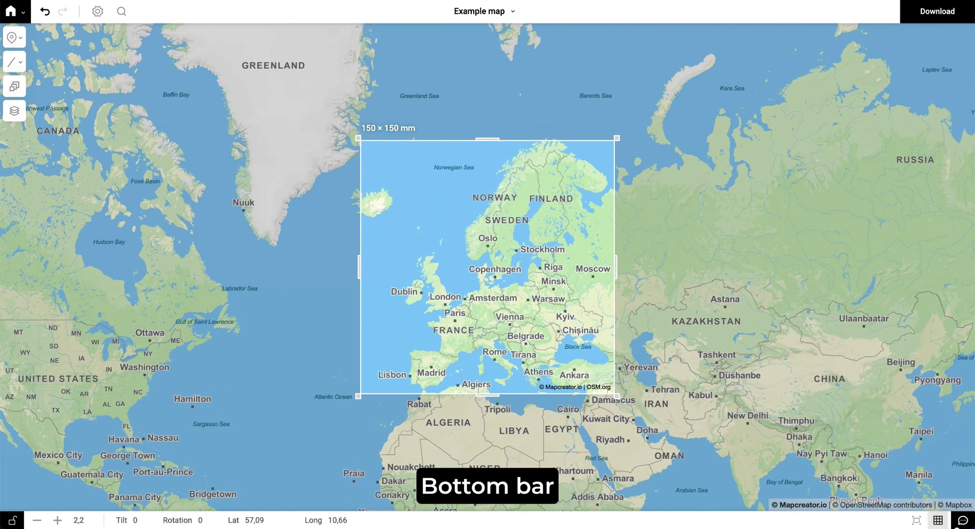
Step: Turn on the canvas grid and try the label free zone options
{"action": "left_click", "coordinate": [938, 520]}
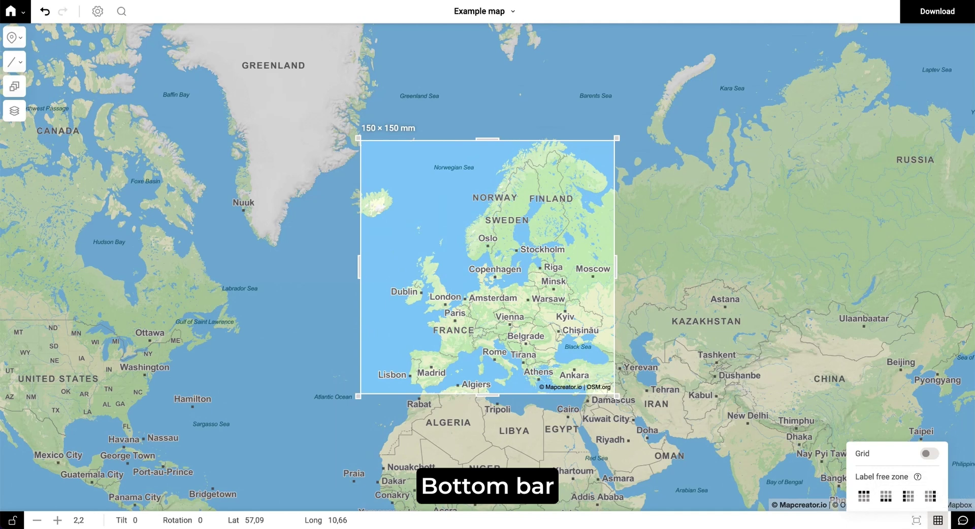
{"action": "left_click", "coordinate": [929, 453]}
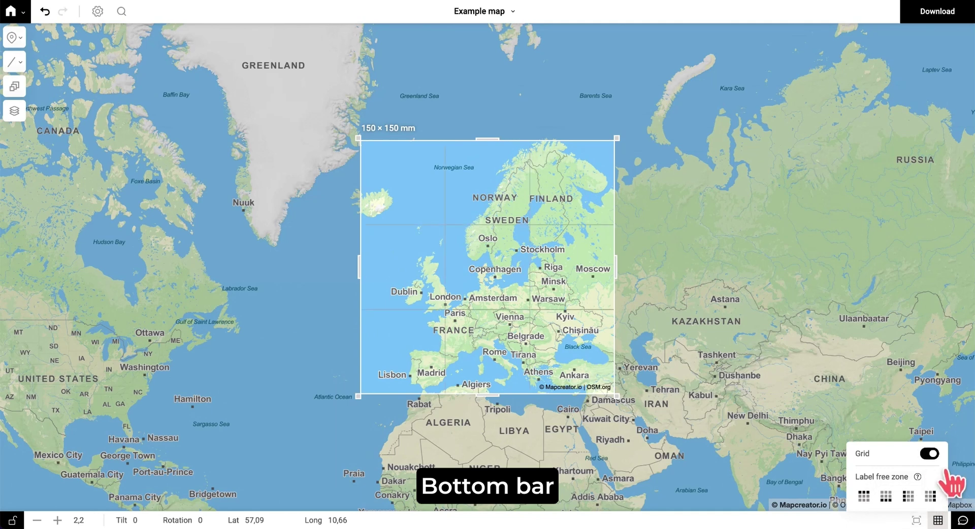
{"action": "left_click", "coordinate": [863, 496]}
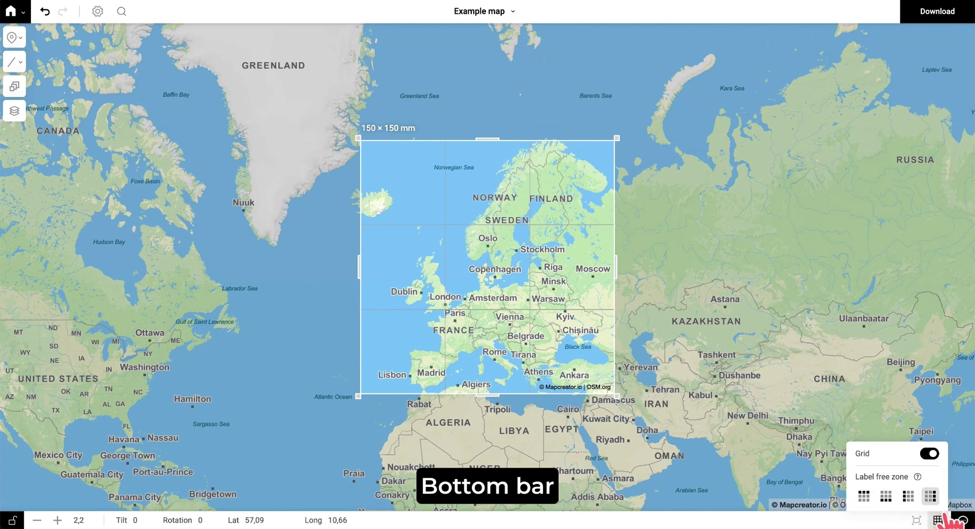
{"action": "left_click", "coordinate": [886, 496]}
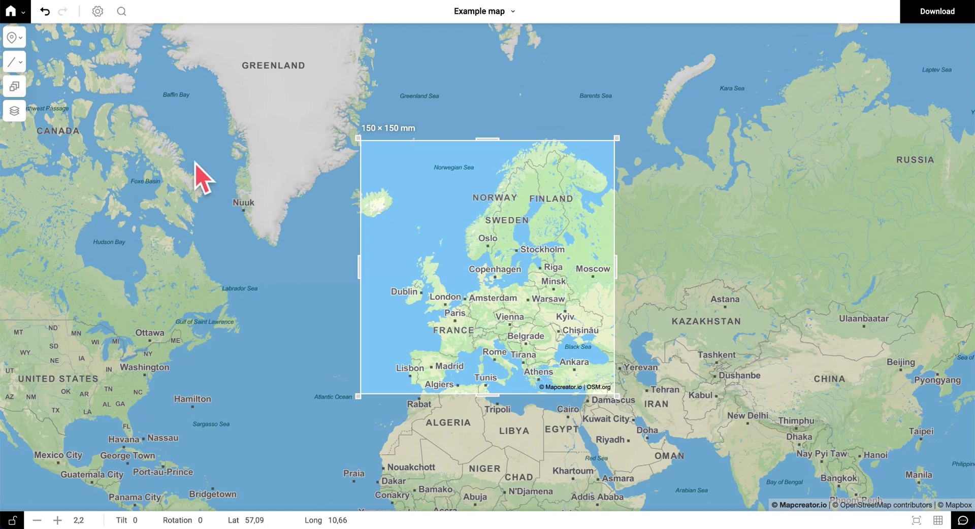
Step: Highlight Eindhoven on the map as a single area
{"action": "left_click", "coordinate": [39, 78]}
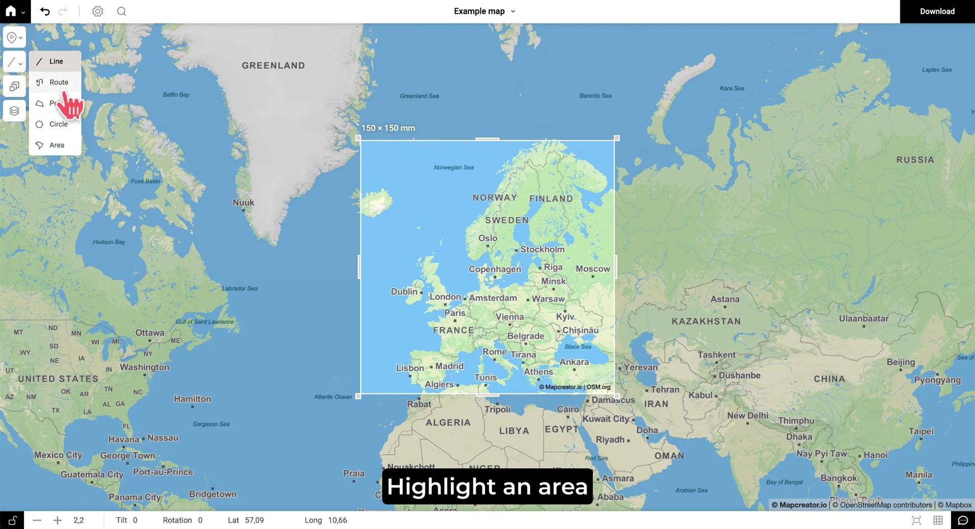
{"action": "left_click", "coordinate": [69, 147]}
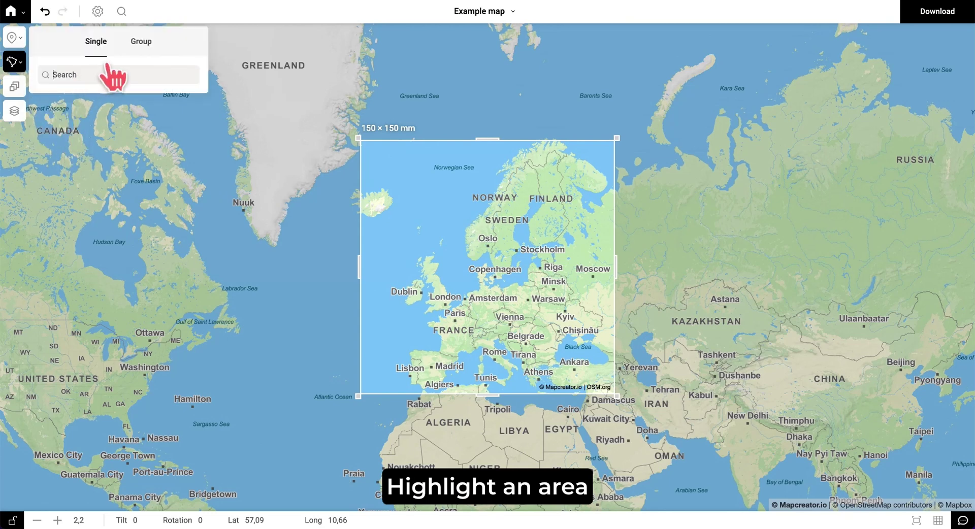
{"action": "left_click", "coordinate": [150, 59]}
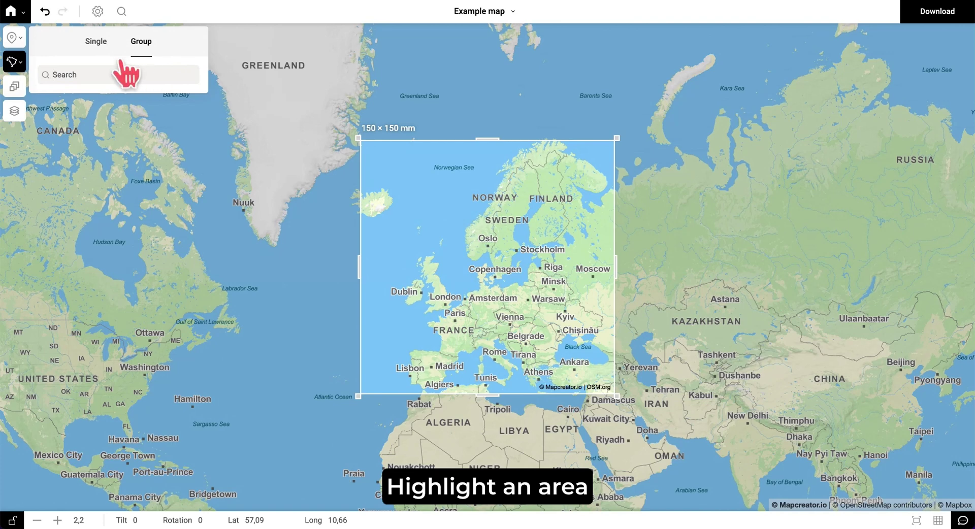
{"action": "type", "text": "Eindhoven"}
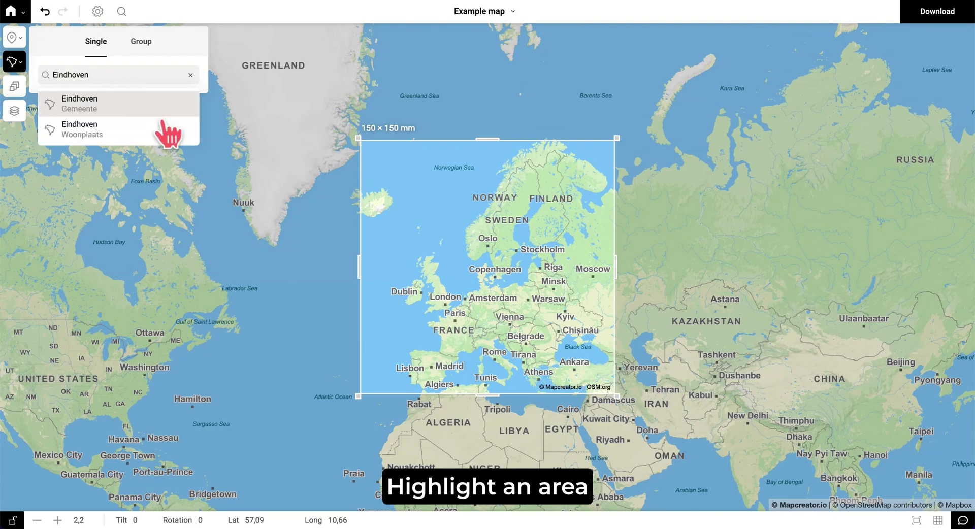
{"action": "left_click", "coordinate": [155, 126]}
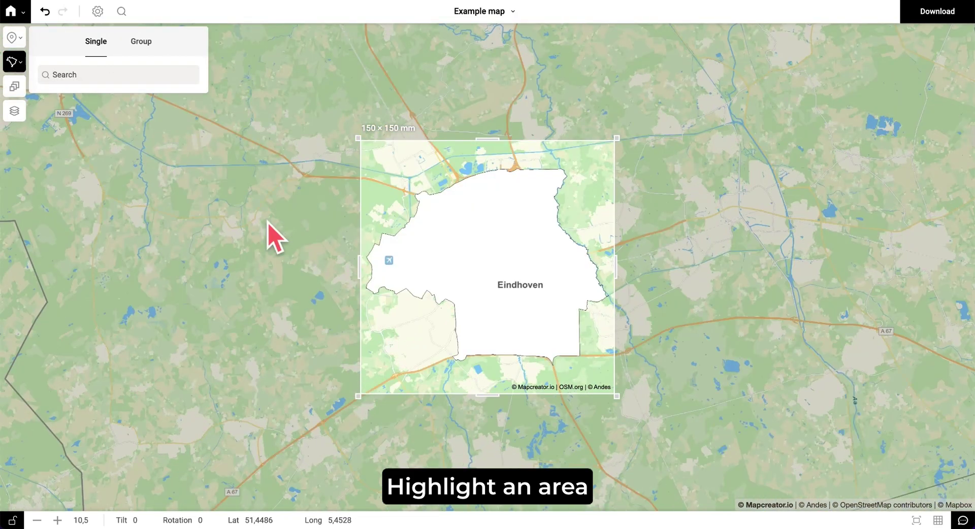
Step: Fill the highlighted Eindhoven area with the red swatch colour FF5C5C at 60% opacity
{"action": "left_click", "coordinate": [587, 284]}
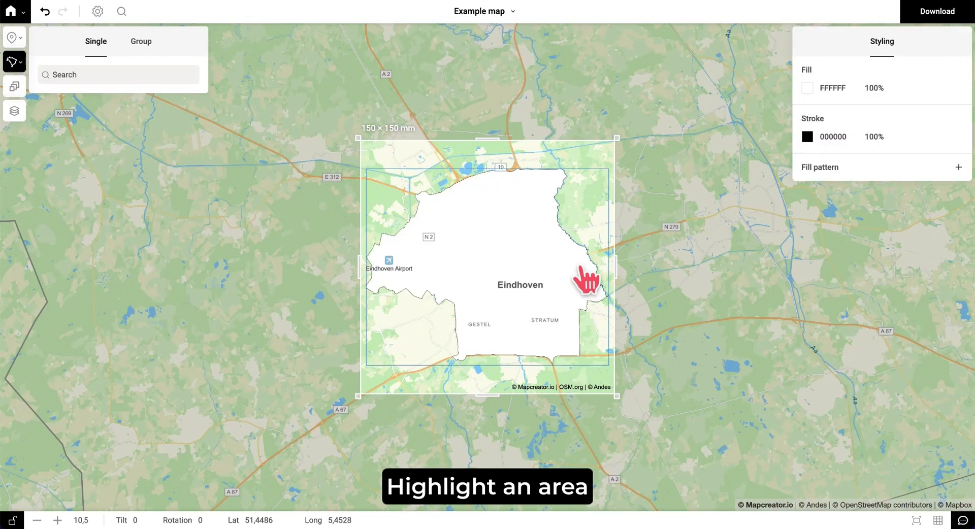
{"action": "left_click", "coordinate": [807, 88]}
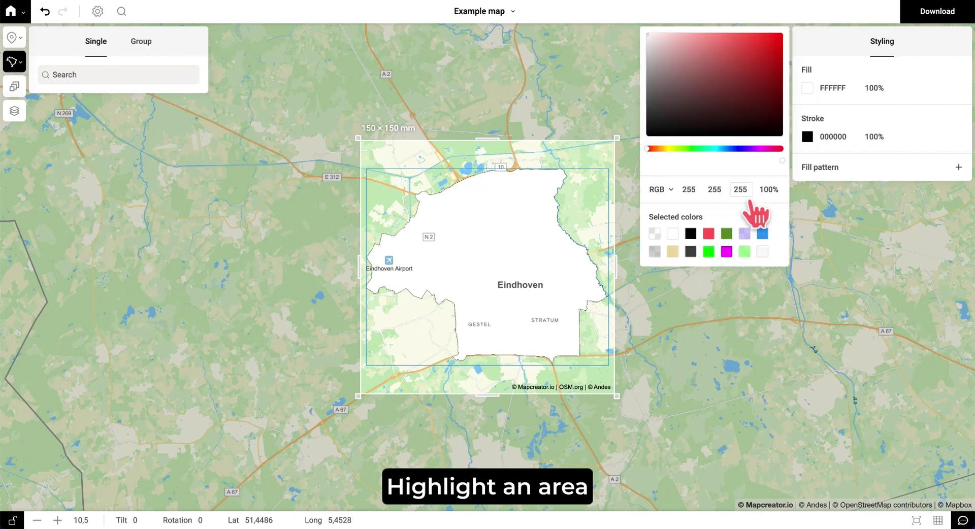
{"action": "left_click", "coordinate": [709, 234]}
{"action": "left_click_drag", "start_coordinate": [785, 160], "coordinate": [752, 185]}
{"action": "left_click", "coordinate": [853, 175]}
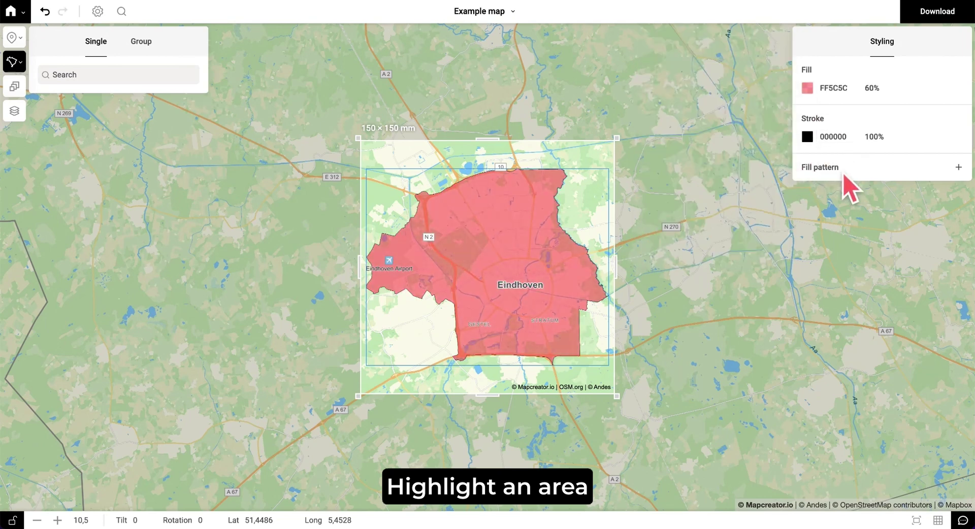
Step: Check the fill pattern options for the Eindhoven area, deselect it and close the area search
{"action": "left_click", "coordinate": [958, 169]}
{"action": "left_click", "coordinate": [858, 267]}
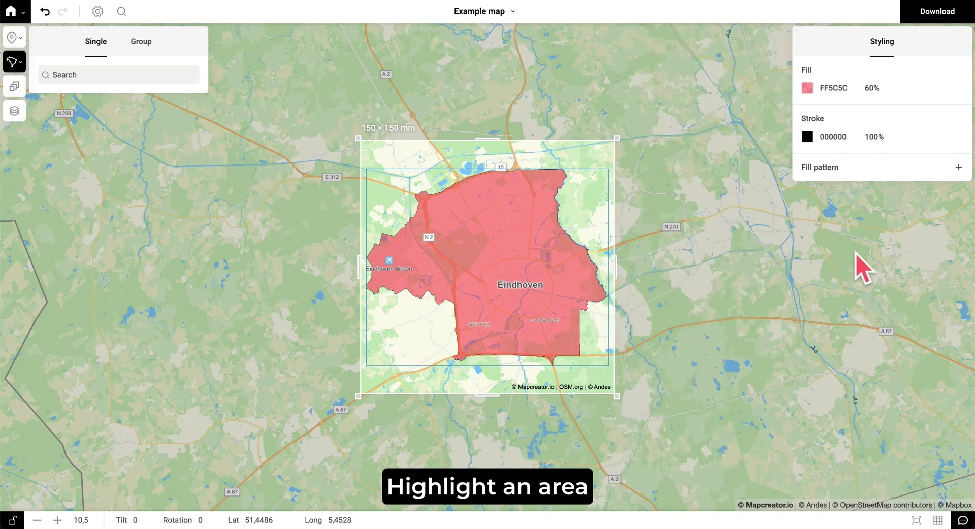
{"action": "left_click", "coordinate": [800, 284]}
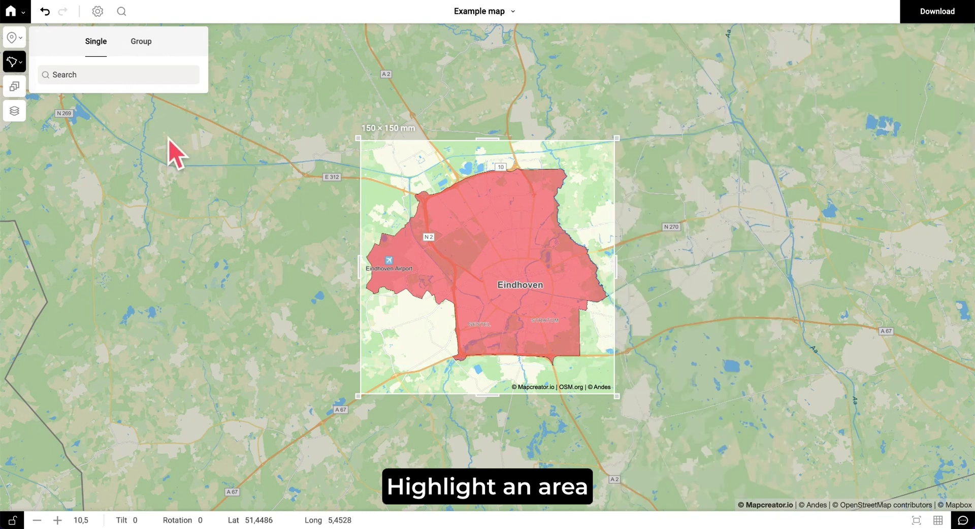
{"action": "left_click", "coordinate": [30, 72]}
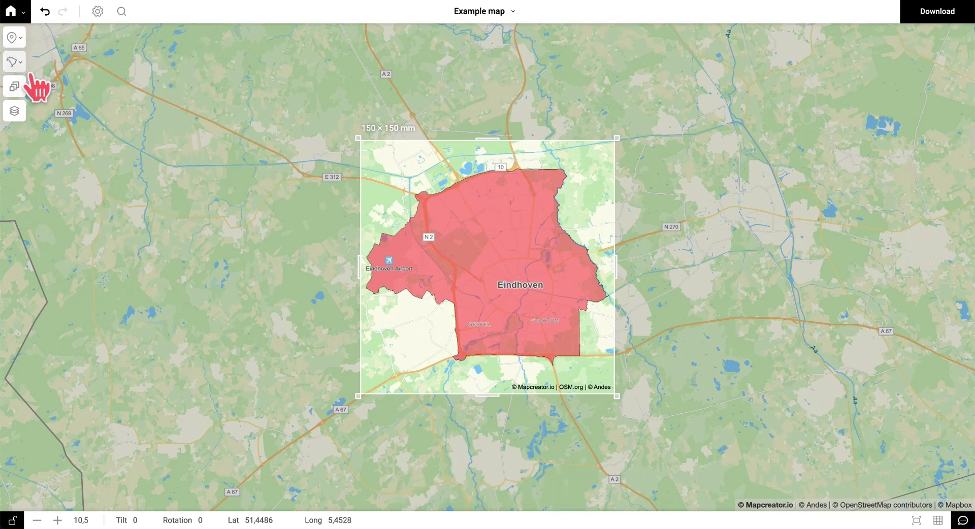
Step: Place the MC_logo icon in the middle of the Eindhoven area and turn on its collision detection
{"action": "left_click", "coordinate": [15, 38]}
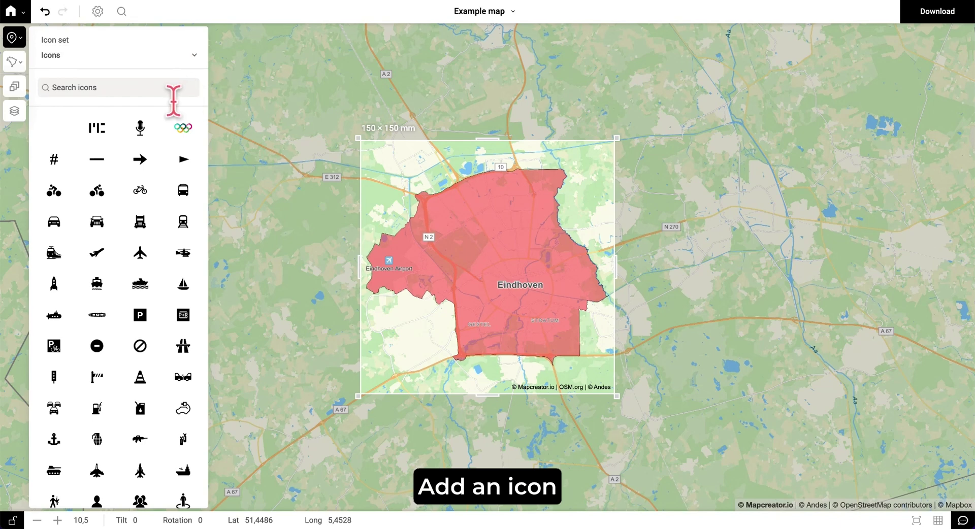
{"action": "scroll", "coordinate": [164, 239], "scroll_direction": "down", "scroll_amount": 3}
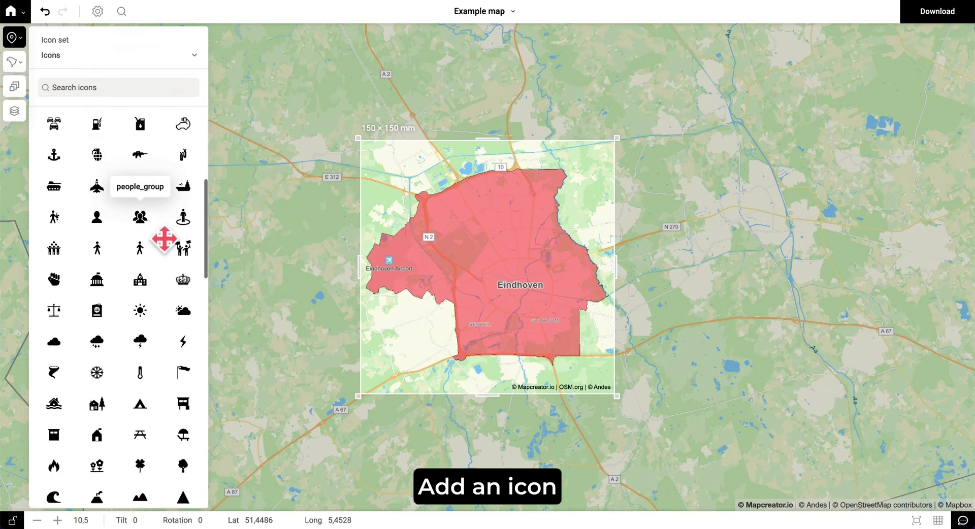
{"action": "scroll", "coordinate": [164, 239], "scroll_direction": "up", "scroll_amount": 3}
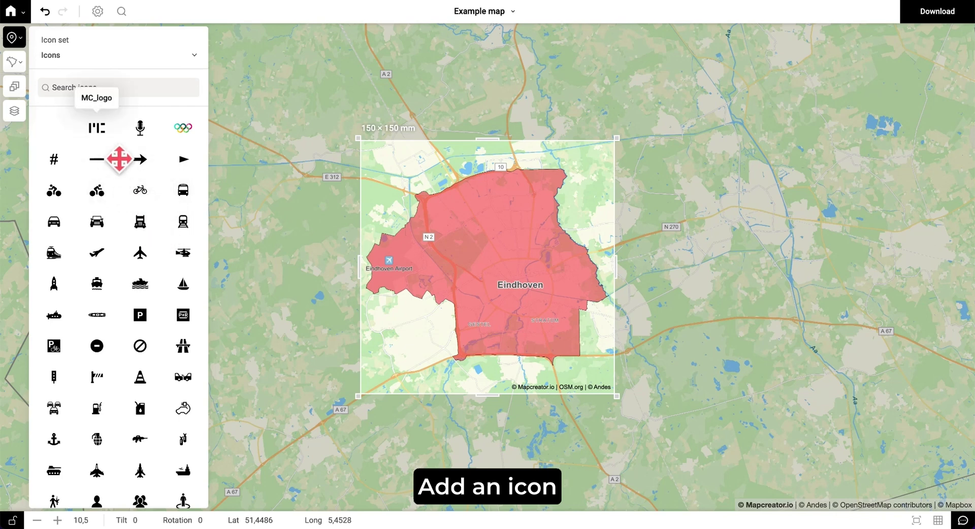
{"action": "left_click_drag", "start_coordinate": [119, 159], "coordinate": [513, 282]}
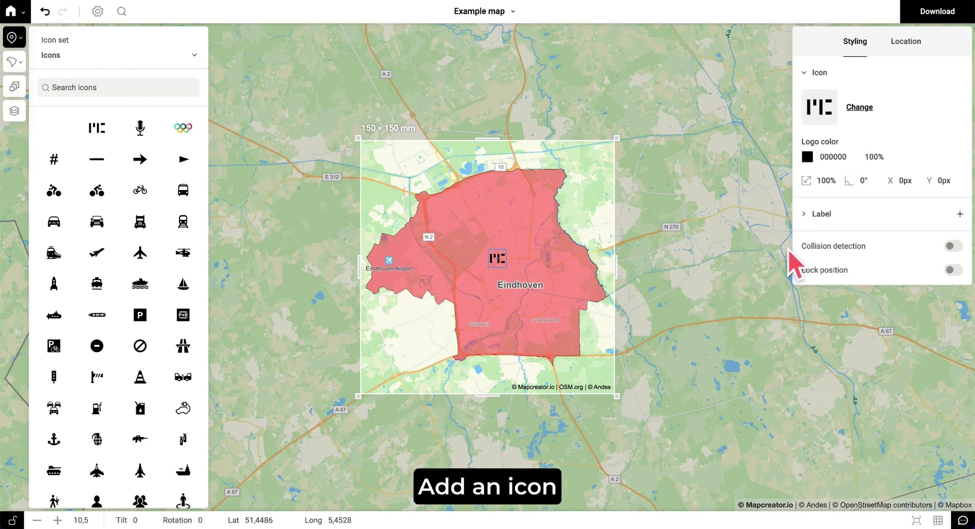
{"action": "left_click", "coordinate": [833, 157]}
{"action": "left_click", "coordinate": [879, 156]}
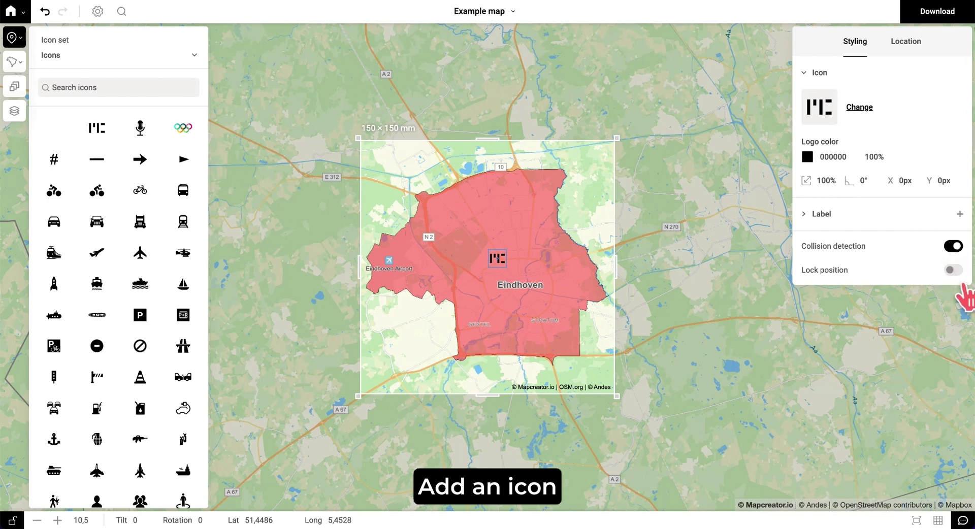
Step: Add the label text "Mapcreator headquarters" to the logo icon
{"action": "left_click", "coordinate": [845, 216]}
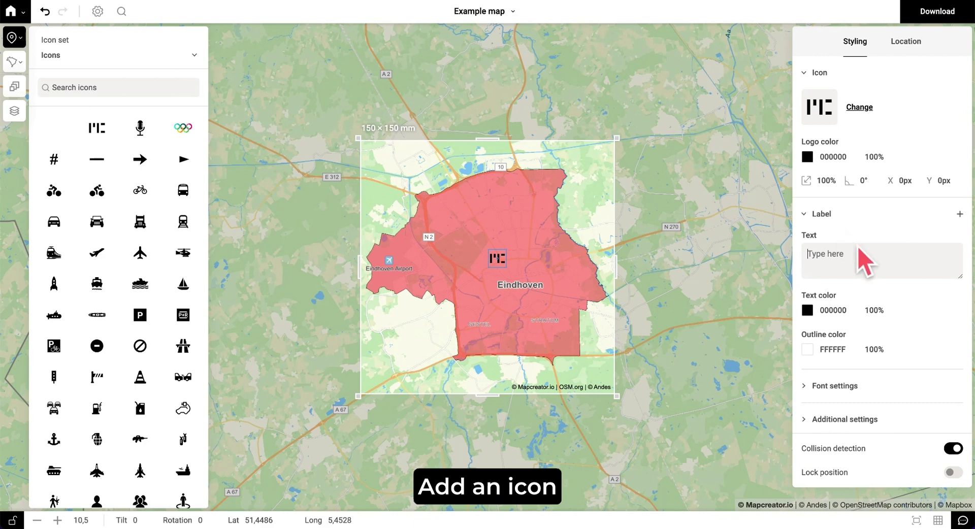
{"action": "left_click", "coordinate": [868, 277]}
{"action": "type", "text": "Mapcreator headqu"}
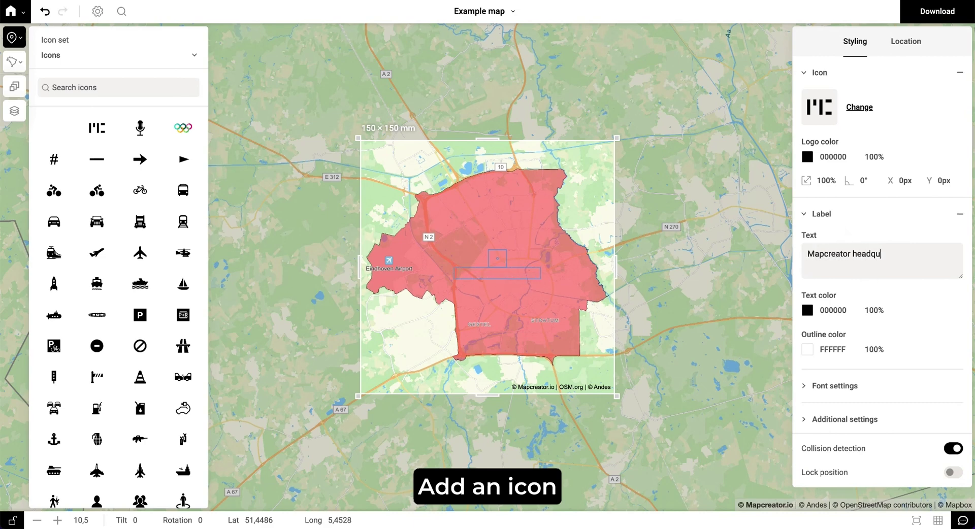
{"action": "type", "text": "arters"}
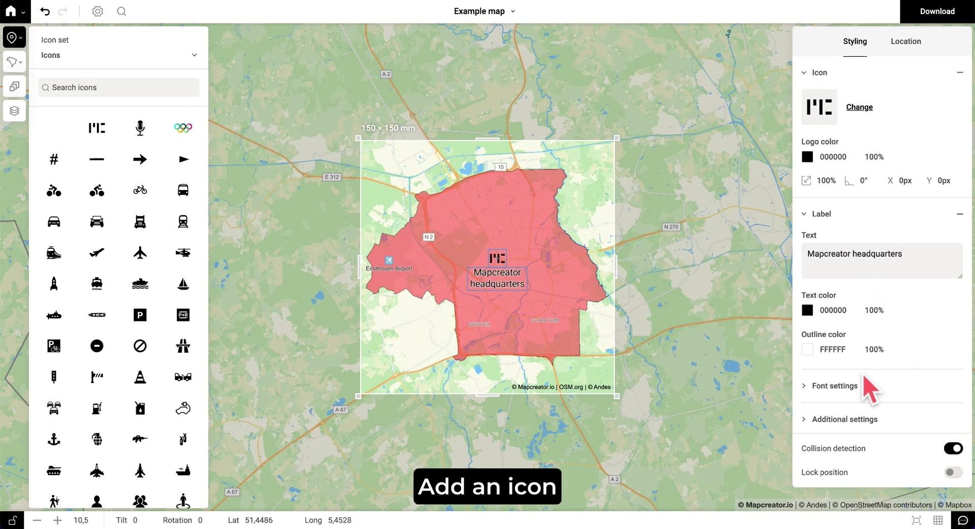
Step: Set the font size of the logo's label to 10 px
{"action": "left_click", "coordinate": [812, 385]}
{"action": "scroll", "coordinate": [912, 364], "scroll_direction": "down", "scroll_amount": 2}
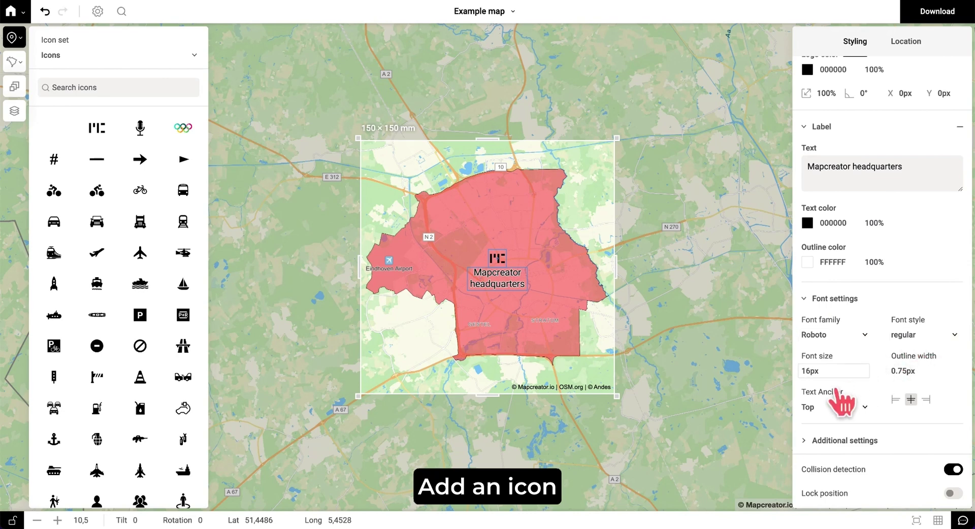
{"action": "left_click", "coordinate": [820, 373]}
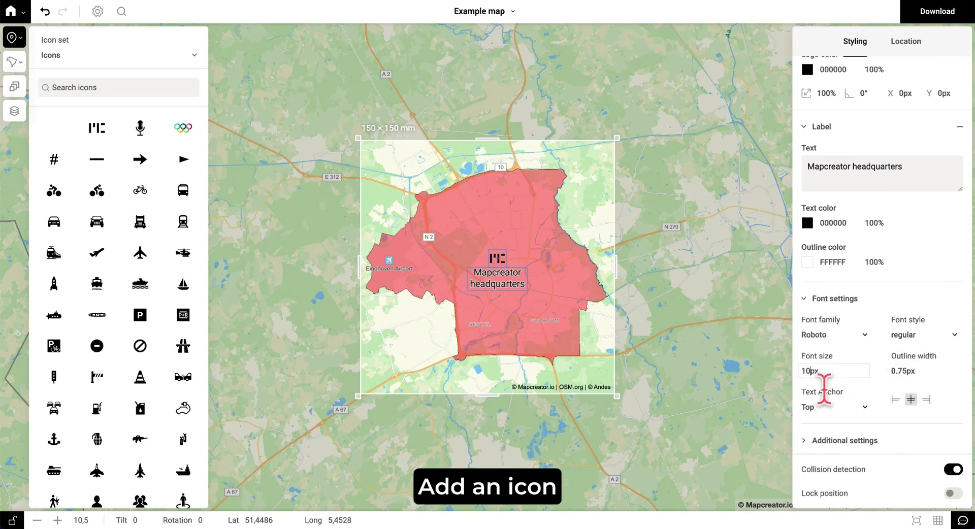
{"action": "left_click", "coordinate": [877, 322]}
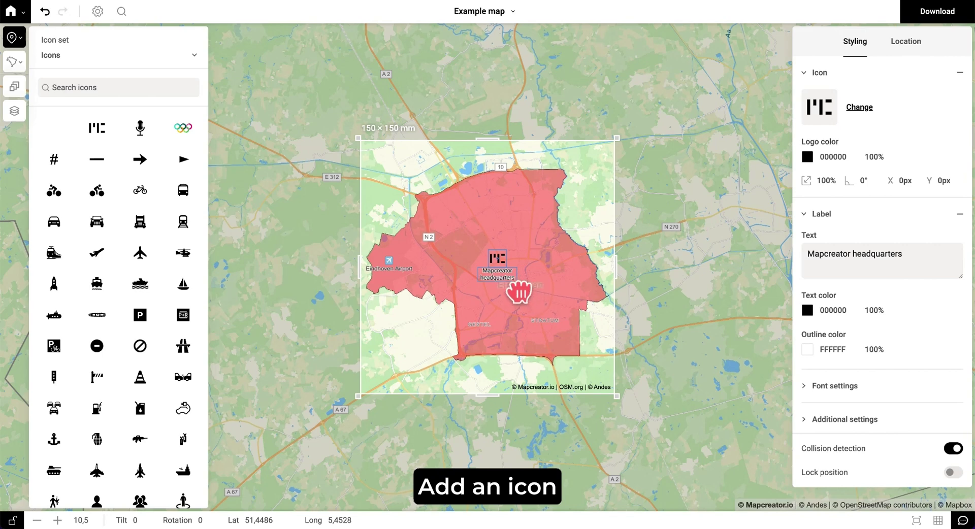
Step: Move the logo icon and its label just above the Eindhoven place name and view its location settings
{"action": "left_click_drag", "start_coordinate": [517, 292], "coordinate": [522, 287]}
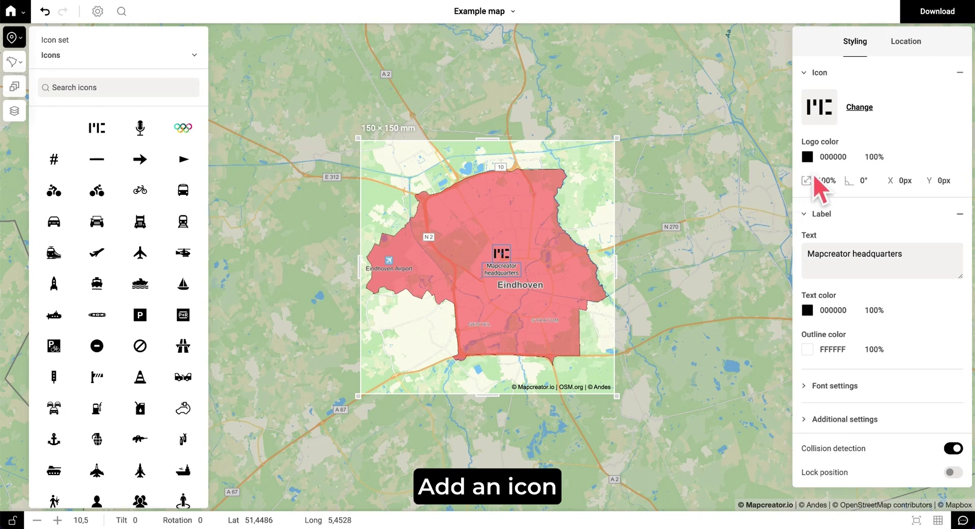
{"action": "left_click", "coordinate": [914, 57]}
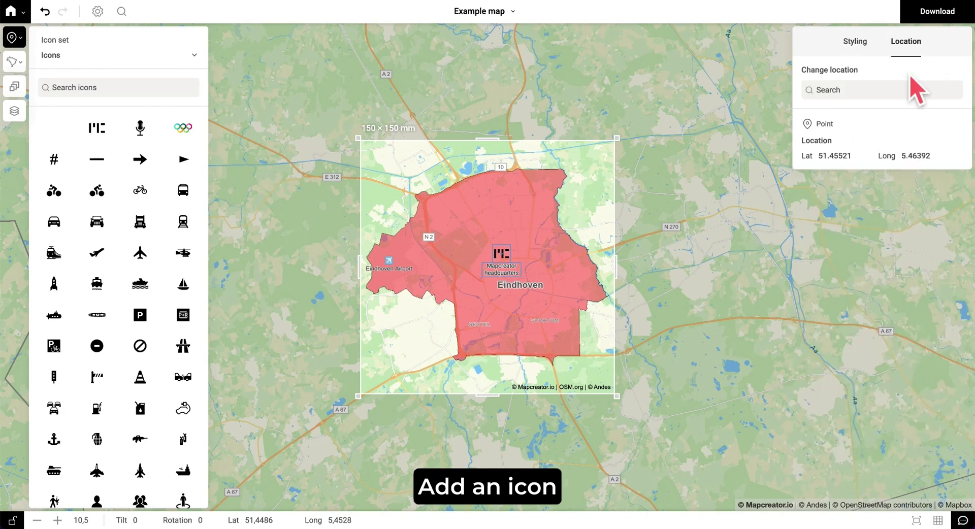
{"action": "left_click", "coordinate": [890, 96]}
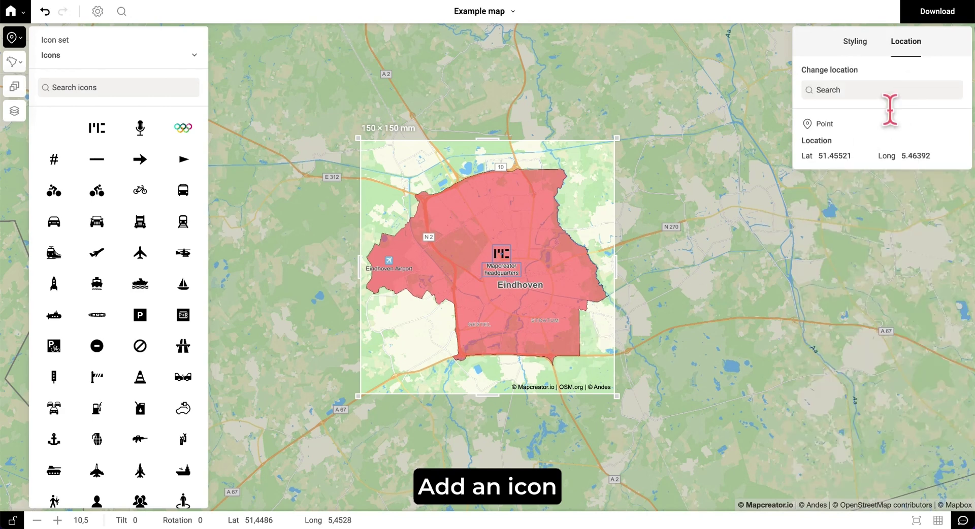
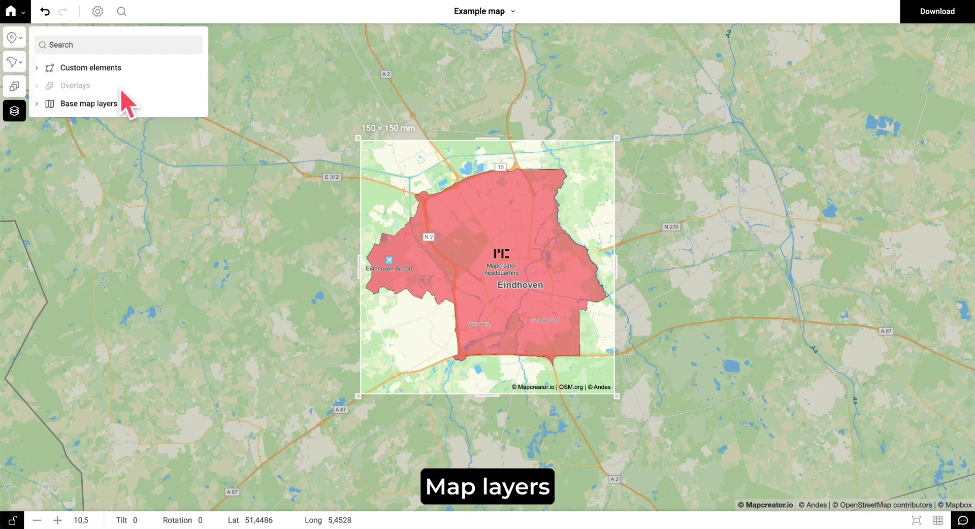
Step: Browse the available overlays and examine the groups within the base map layers
{"action": "left_click", "coordinate": [18, 91]}
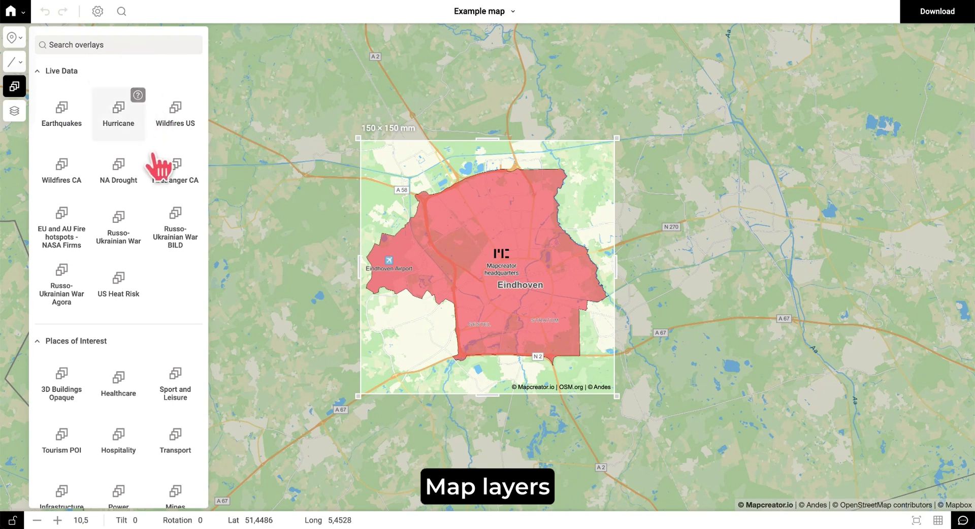
{"action": "scroll", "coordinate": [160, 168], "scroll_direction": "down", "scroll_amount": 3}
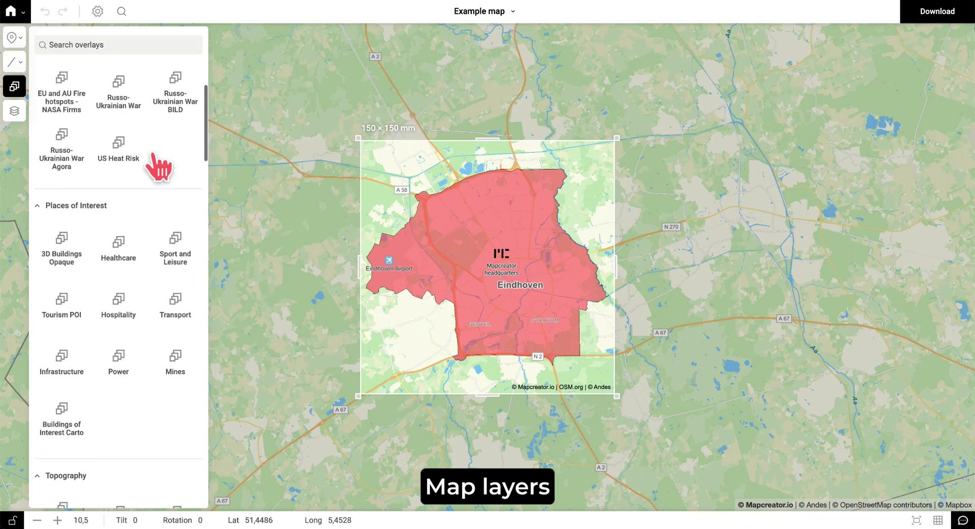
{"action": "scroll", "coordinate": [159, 167], "scroll_direction": "up", "scroll_amount": 3}
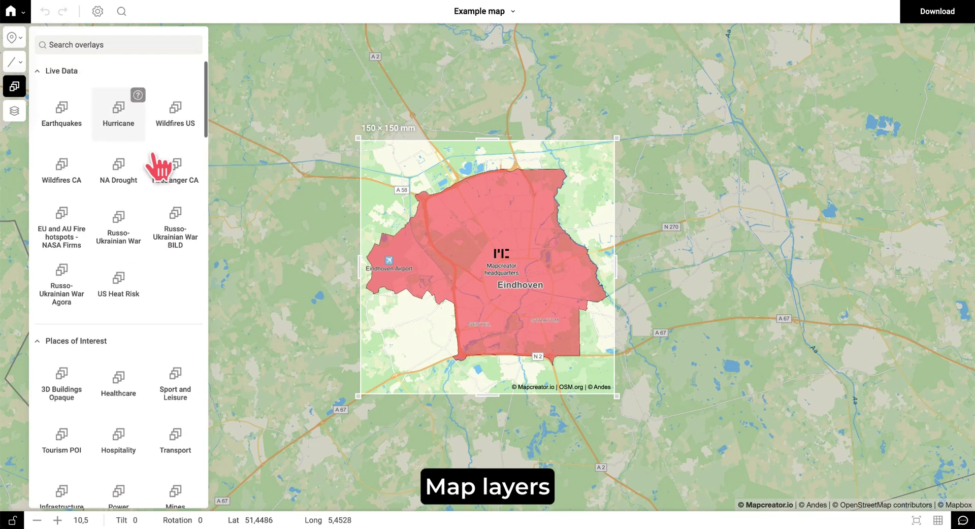
{"action": "left_click", "coordinate": [15, 110]}
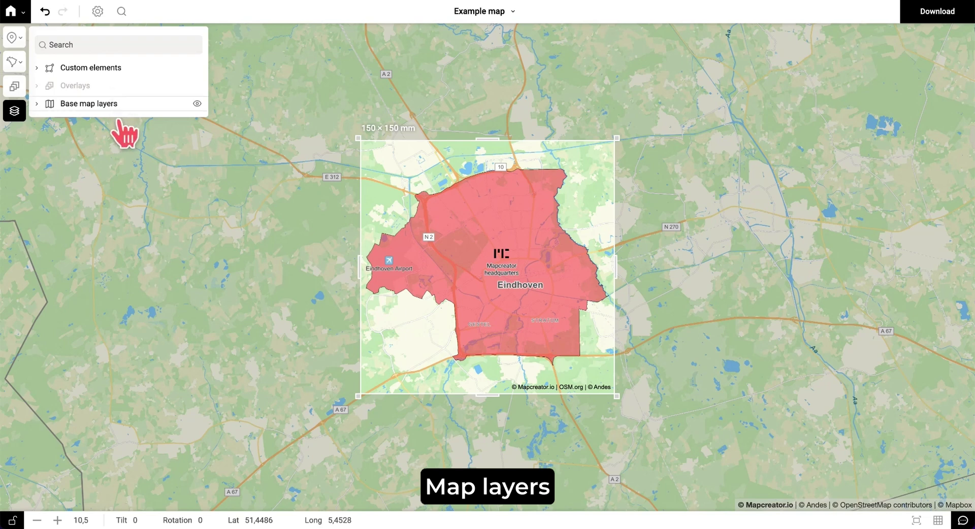
{"action": "left_click", "coordinate": [53, 107]}
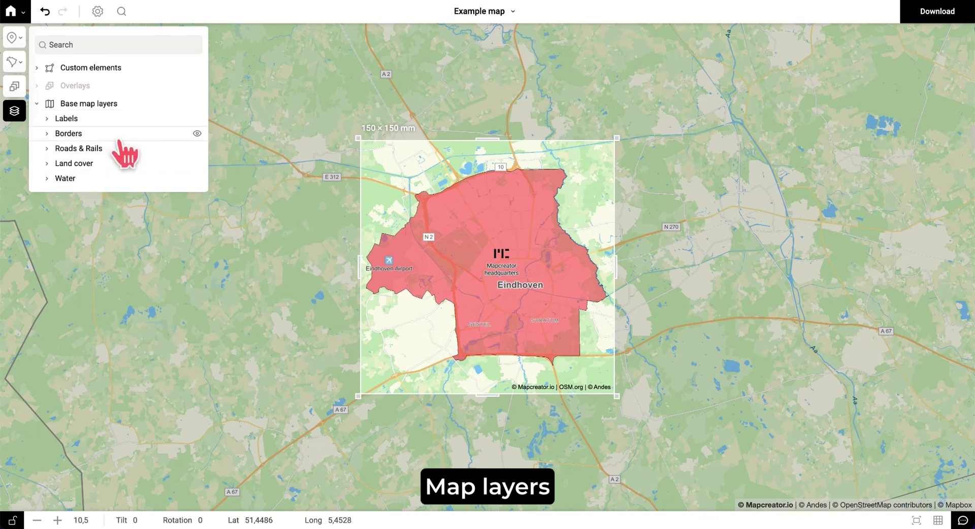
{"action": "left_click", "coordinate": [69, 104]}
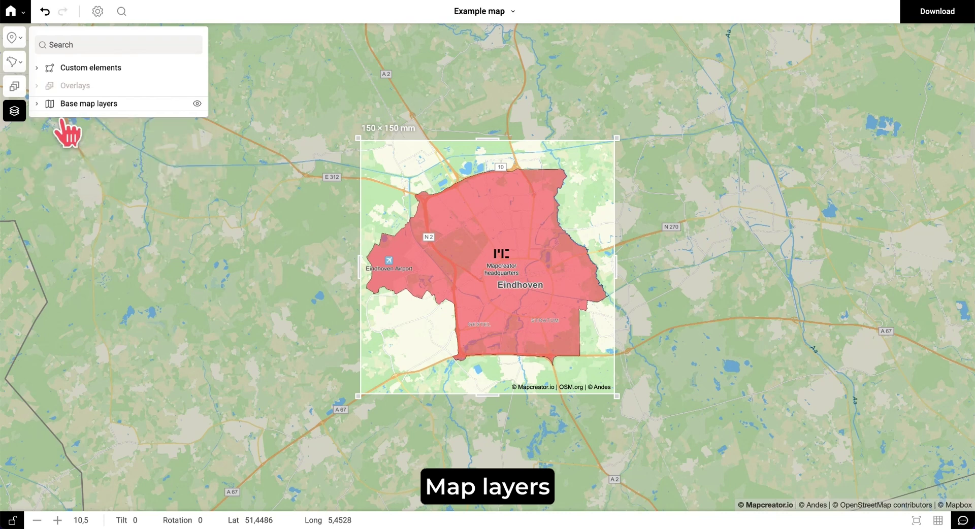
Step: Try the Eindhoven area's stacking order below Roads and borders and in front of the labels, and restore its place below Labels
{"action": "left_click", "coordinate": [71, 68]}
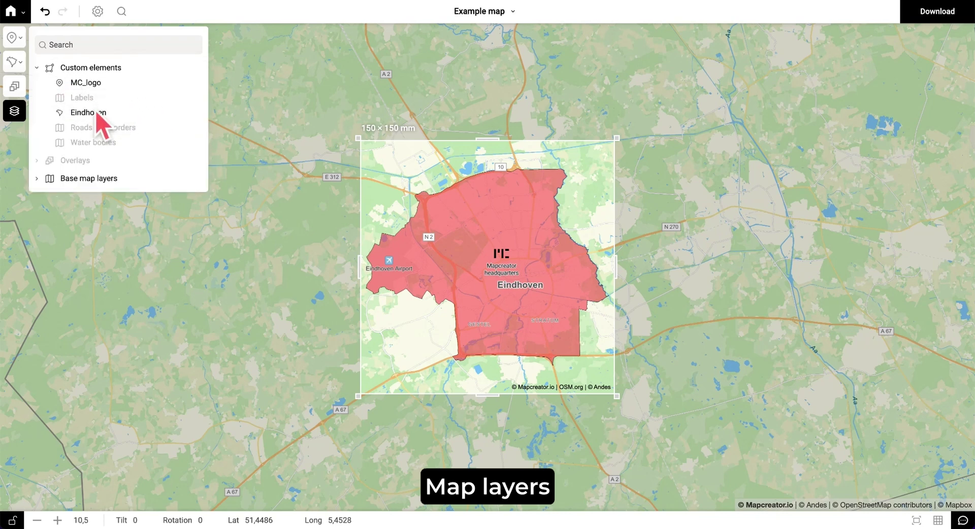
{"action": "left_click_drag", "start_coordinate": [100, 110], "coordinate": [126, 145]}
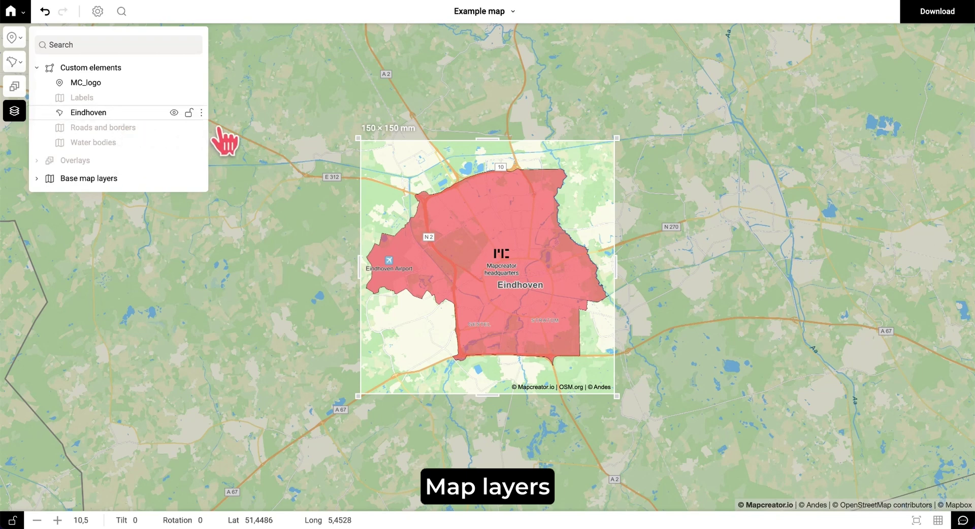
{"action": "left_click", "coordinate": [202, 113]}
{"action": "left_click", "coordinate": [231, 167]}
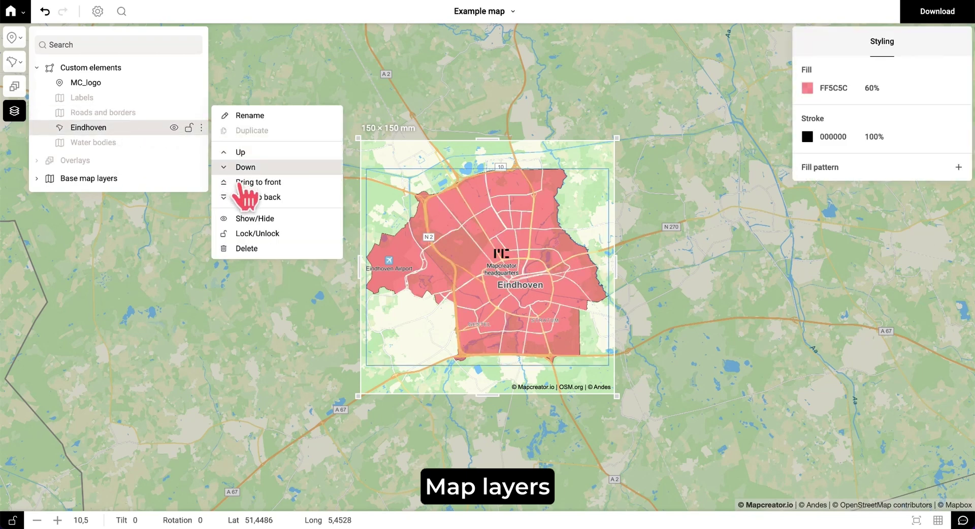
{"action": "left_click", "coordinate": [239, 181]}
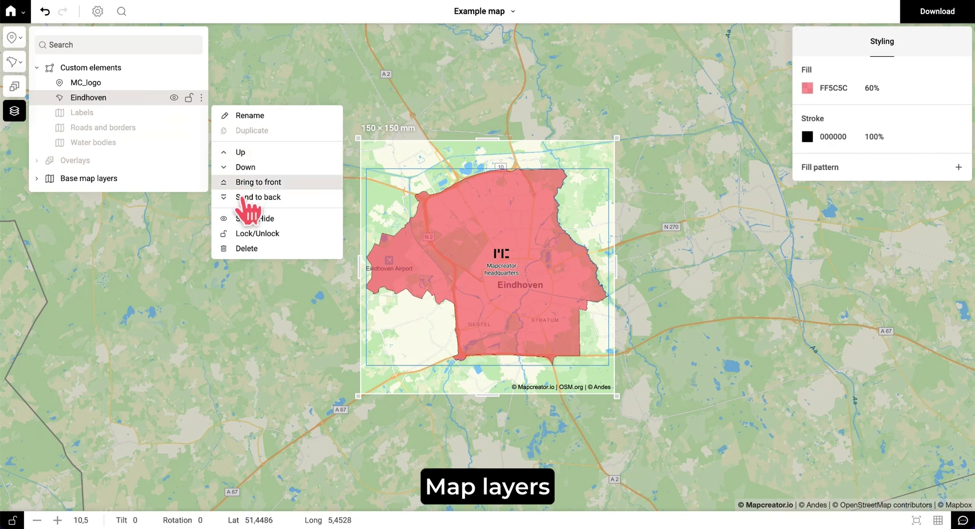
{"action": "left_click", "coordinate": [167, 157]}
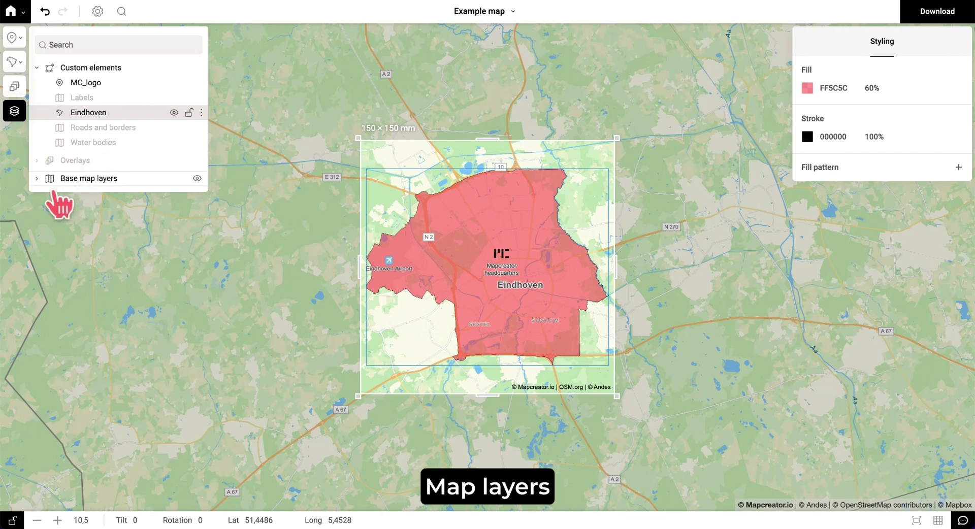
Step: Expand the Labels group of the base map layers and try the visibility toggle for Place labels
{"action": "left_click", "coordinate": [50, 71]}
{"action": "left_click", "coordinate": [50, 104]}
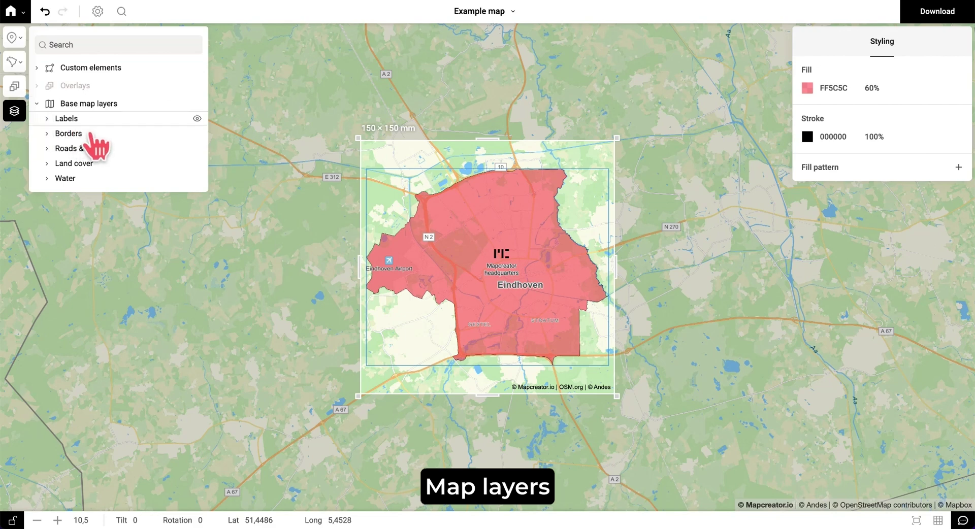
{"action": "left_click", "coordinate": [65, 119]}
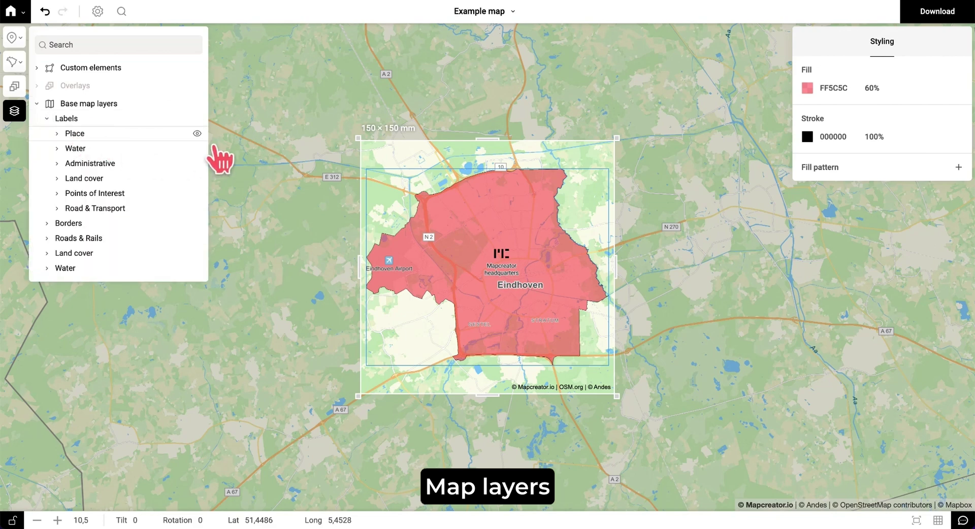
{"action": "left_click", "coordinate": [197, 133]}
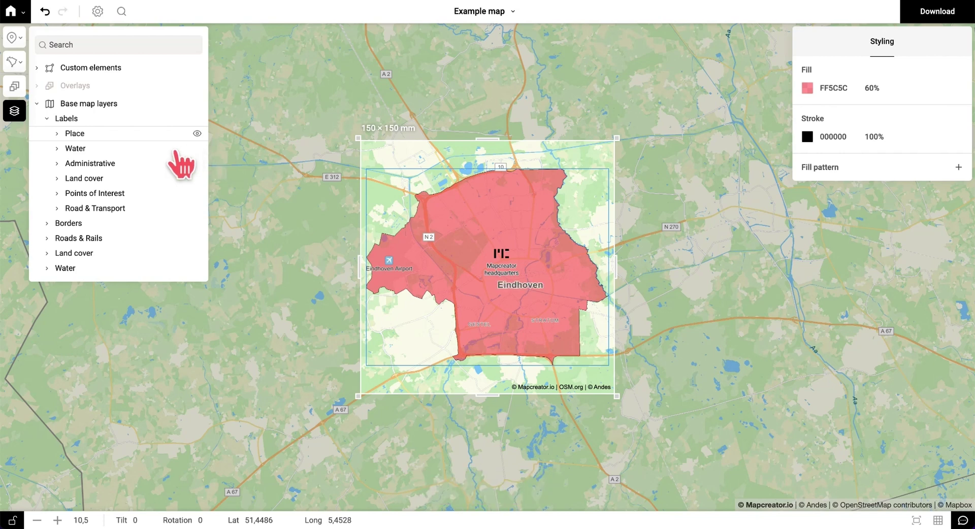
Step: Draw a straight line from Eindhoven Airport to the Mapcreator headquarters icon
{"action": "left_click", "coordinate": [15, 111]}
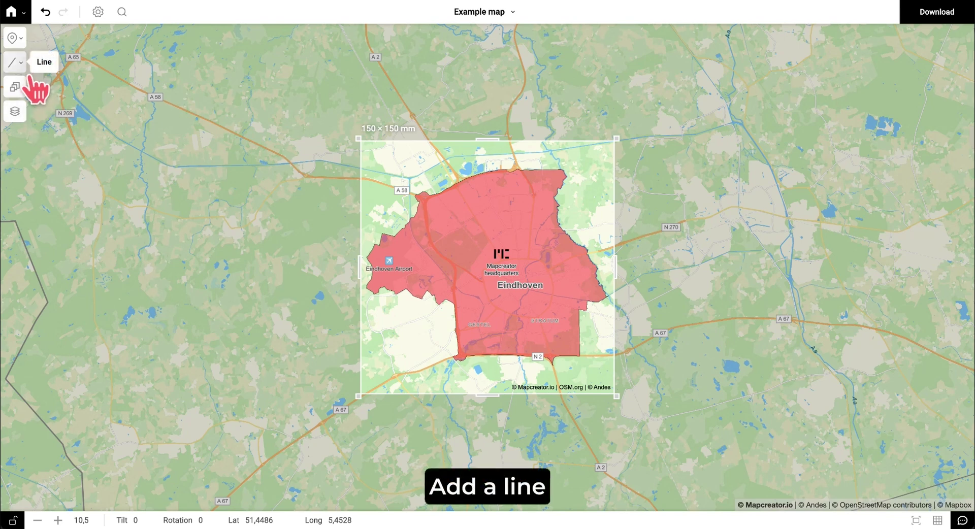
{"action": "left_click", "coordinate": [15, 62]}
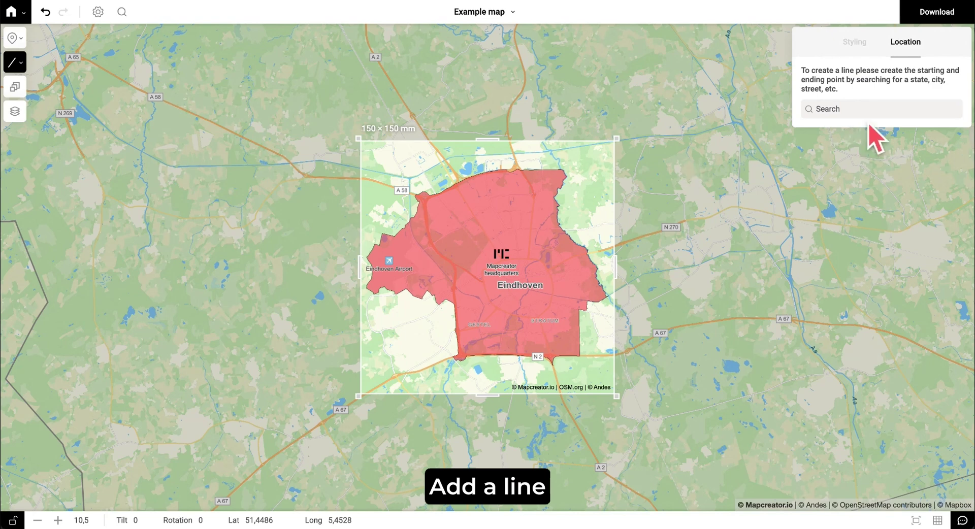
{"action": "left_click", "coordinate": [882, 117]}
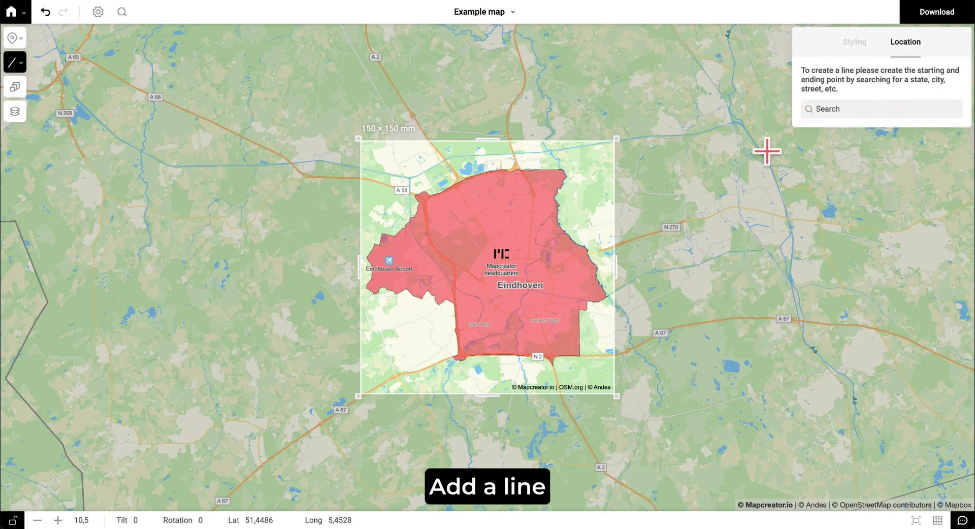
{"action": "left_click", "coordinate": [402, 261]}
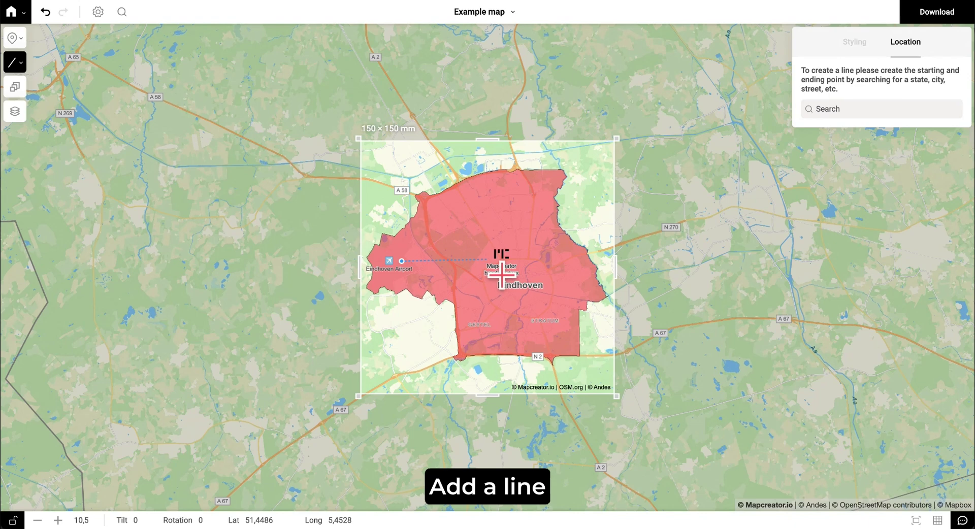
{"action": "left_click", "coordinate": [486, 259]}
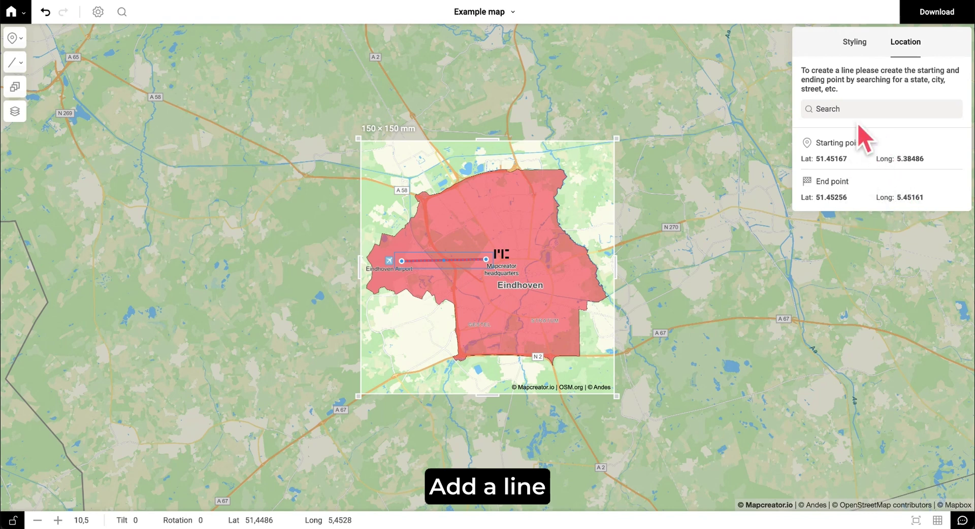
Step: Style the line in black (000000) with a dashed pattern and a width of 3px
{"action": "left_click", "coordinate": [869, 50]}
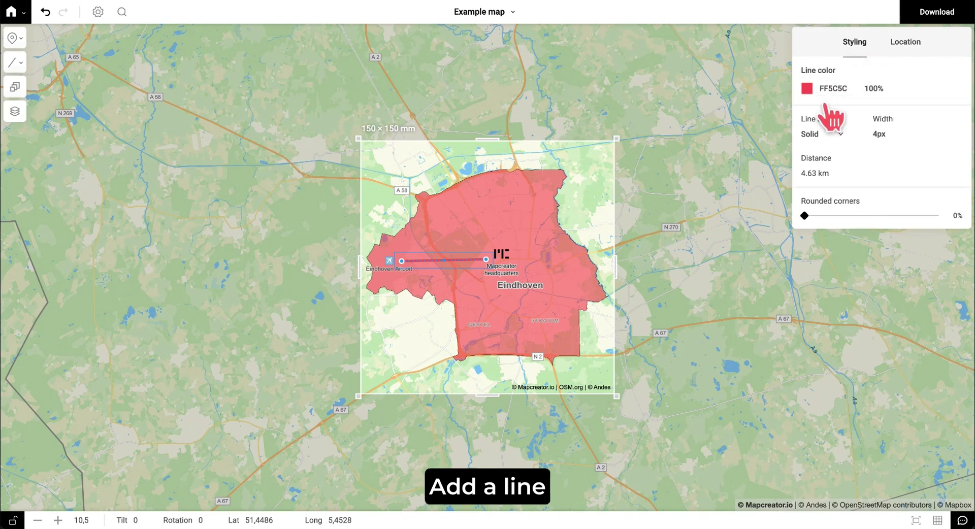
{"action": "left_click", "coordinate": [806, 89]}
{"action": "left_click", "coordinate": [690, 233]}
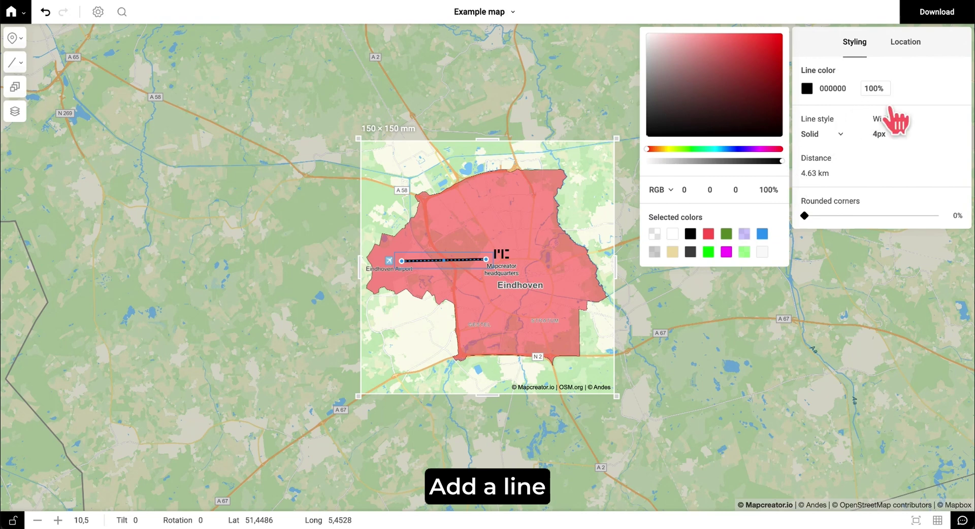
{"action": "left_click", "coordinate": [837, 134]}
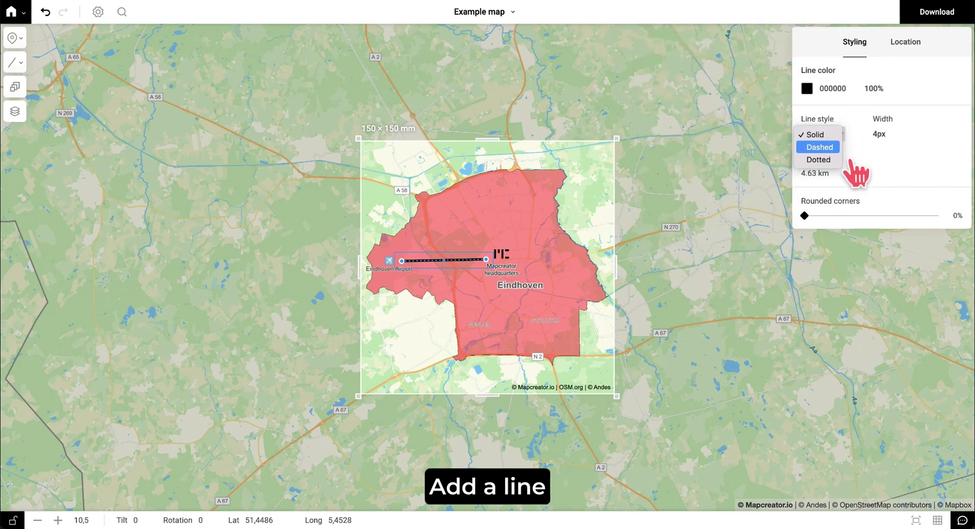
{"action": "left_click", "coordinate": [819, 146]}
{"action": "scroll", "coordinate": [879, 134], "scroll_direction": "down", "scroll_amount": 1}
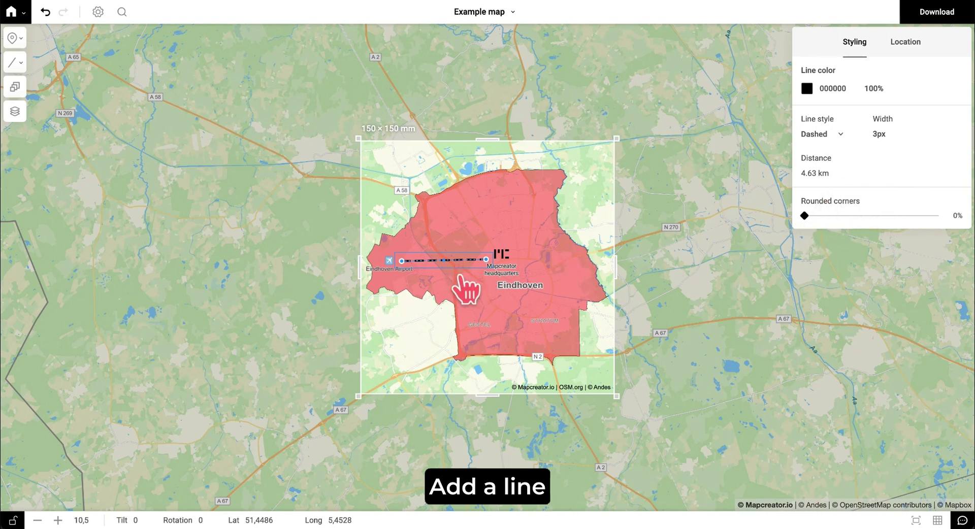
Step: Bend the dashed line with two intermediate points, one above and one below its path, and set its rounded corners to 100%
{"action": "left_click_drag", "start_coordinate": [444, 260], "coordinate": [480, 300]}
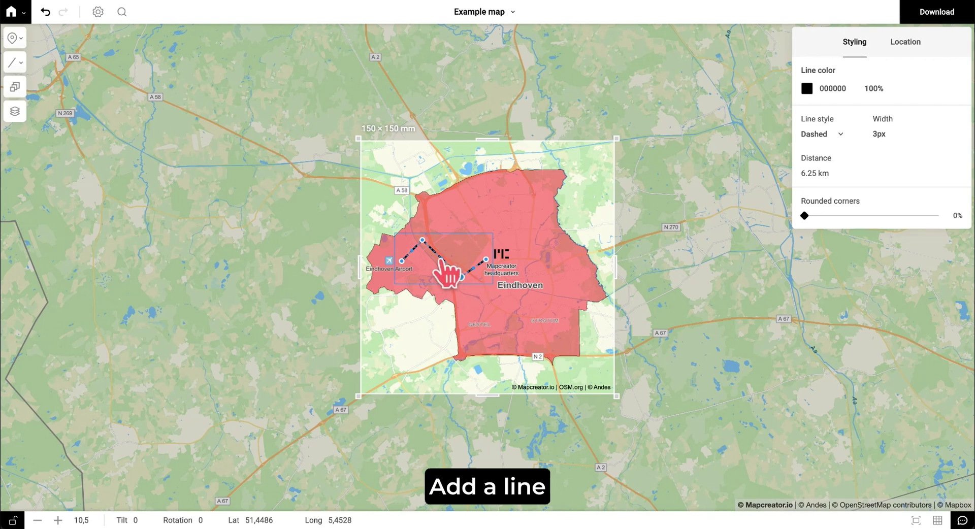
{"action": "left_click_drag", "start_coordinate": [445, 265], "coordinate": [441, 263]}
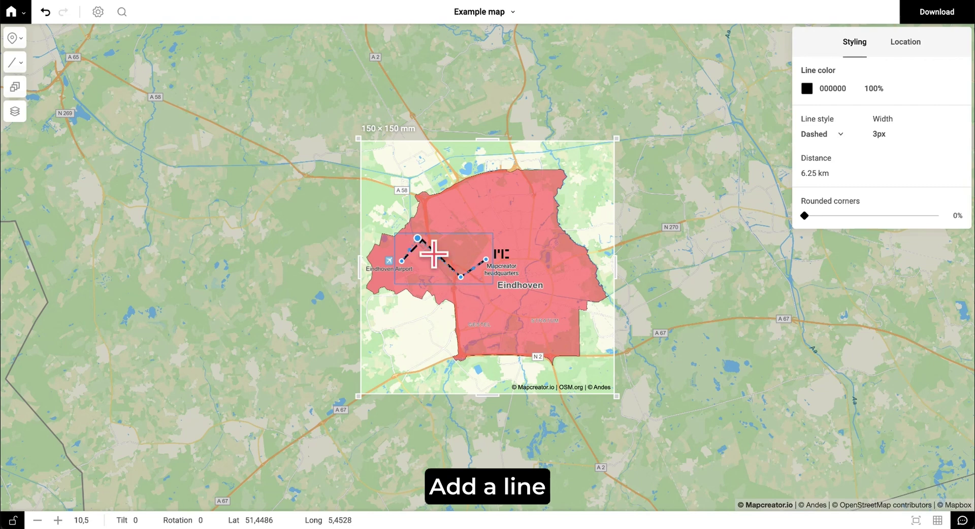
{"action": "left_click_drag", "start_coordinate": [804, 216], "coordinate": [973, 224]}
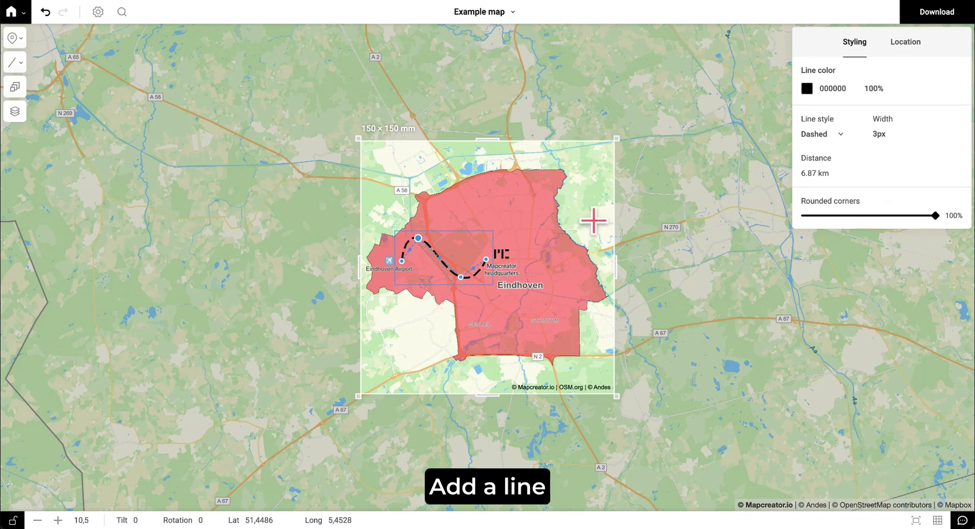
Step: Delete the curved dashed line between Eindhoven Airport and the Mapcreator headquarters
{"action": "left_click", "coordinate": [556, 237]}
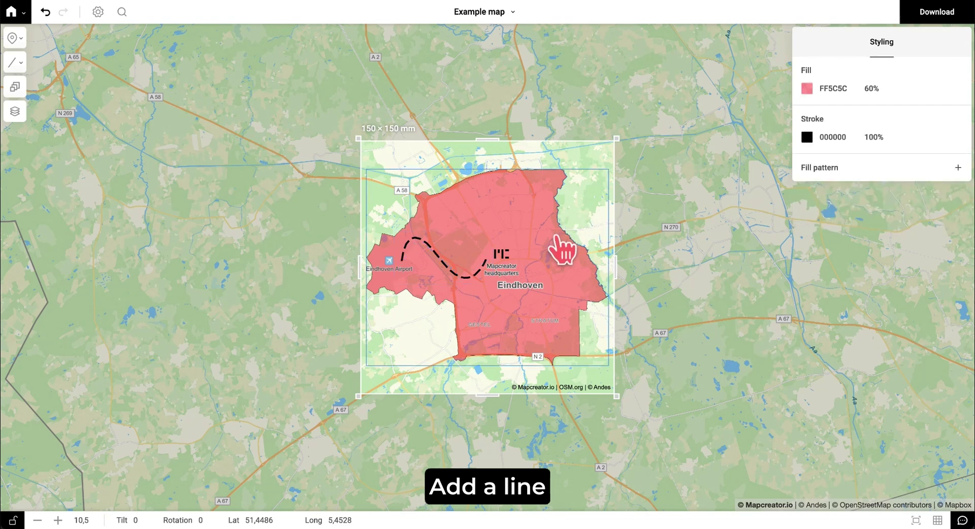
{"action": "left_click", "coordinate": [478, 273]}
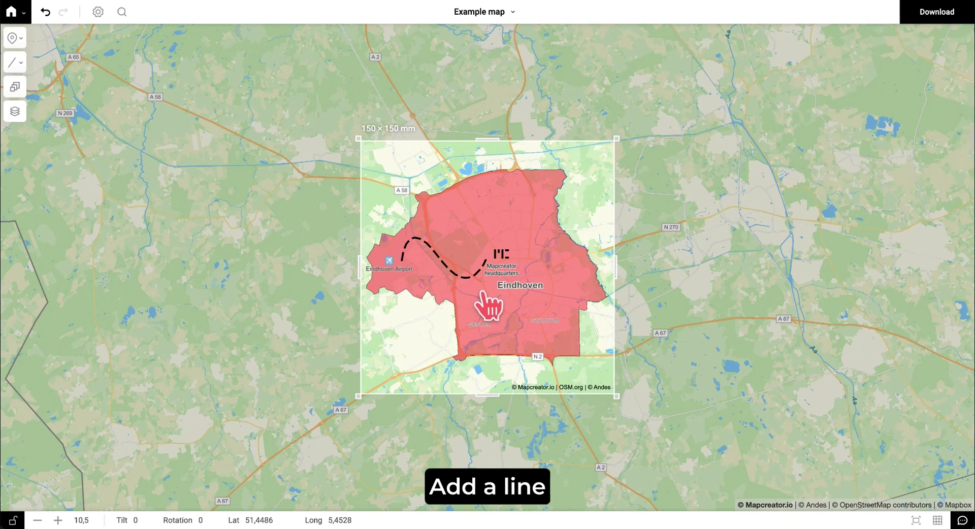
{"action": "key", "text": "Delete"}
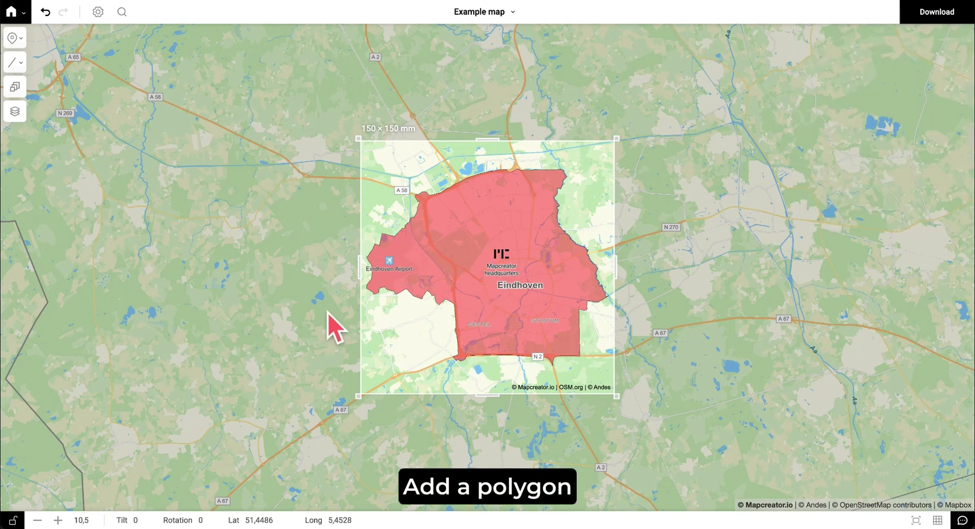
Step: Draw a four-cornered polygon around the Mapcreator headquarters icon and the Eindhoven place name
{"action": "left_click", "coordinate": [40, 78]}
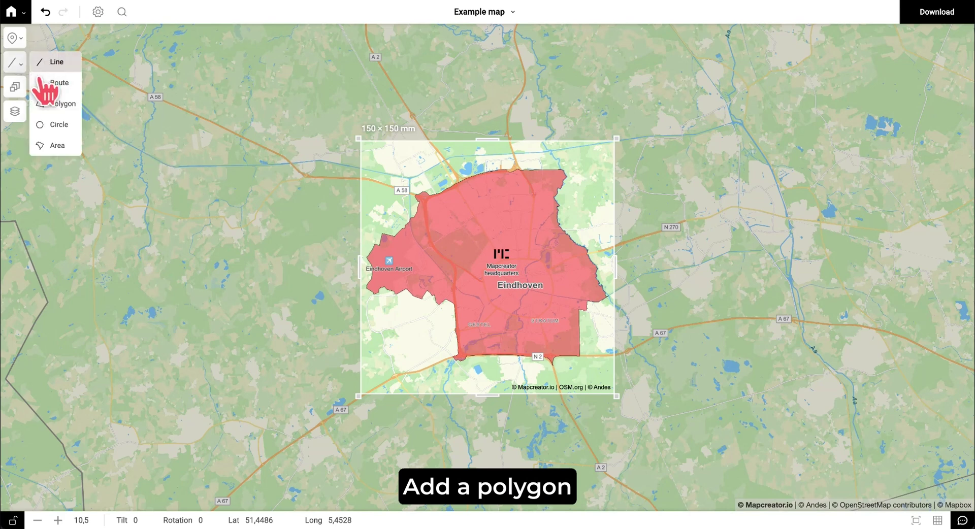
{"action": "left_click", "coordinate": [63, 104]}
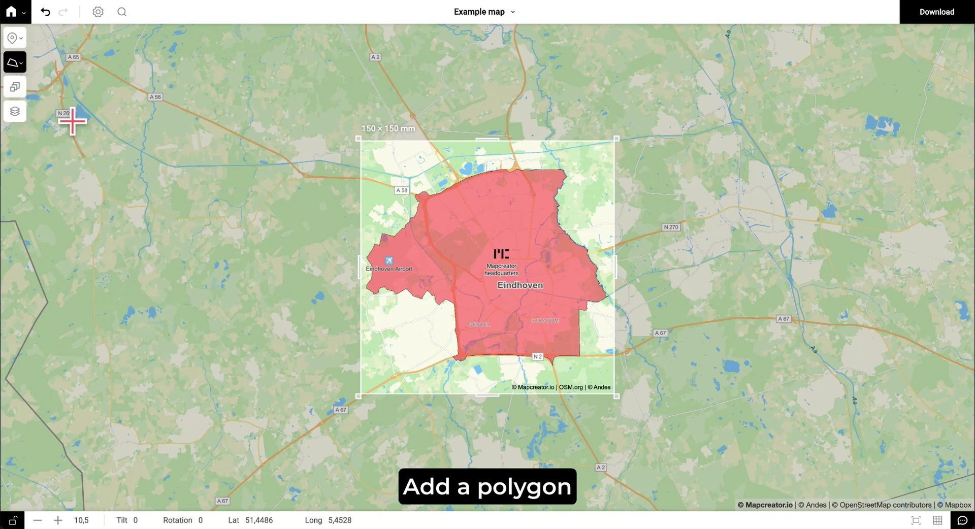
{"action": "left_click", "coordinate": [472, 278]}
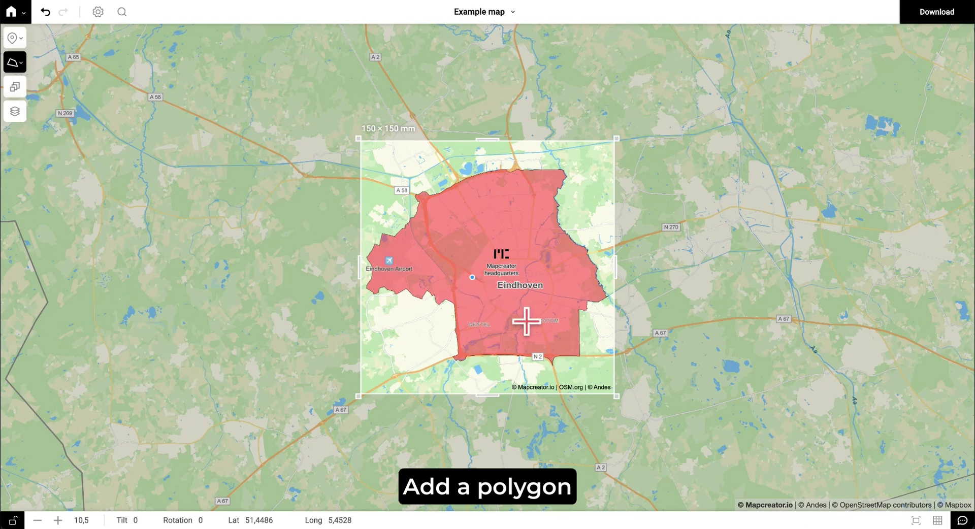
{"action": "left_click", "coordinate": [522, 321]}
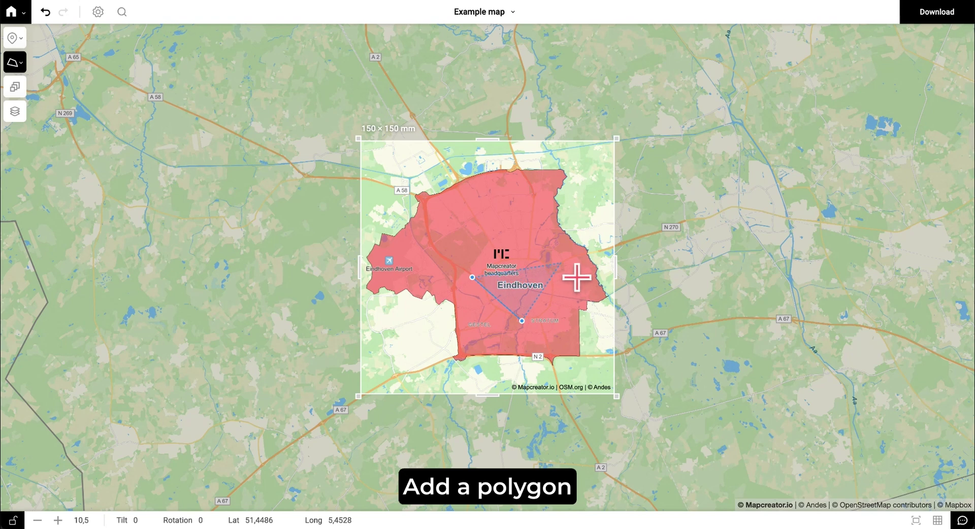
{"action": "left_click", "coordinate": [561, 262]}
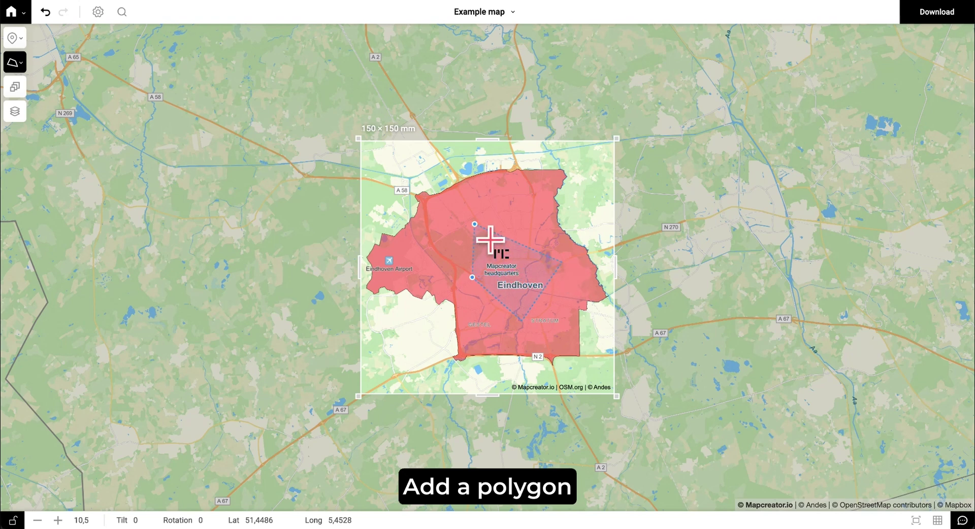
{"action": "key", "text": "Return"}
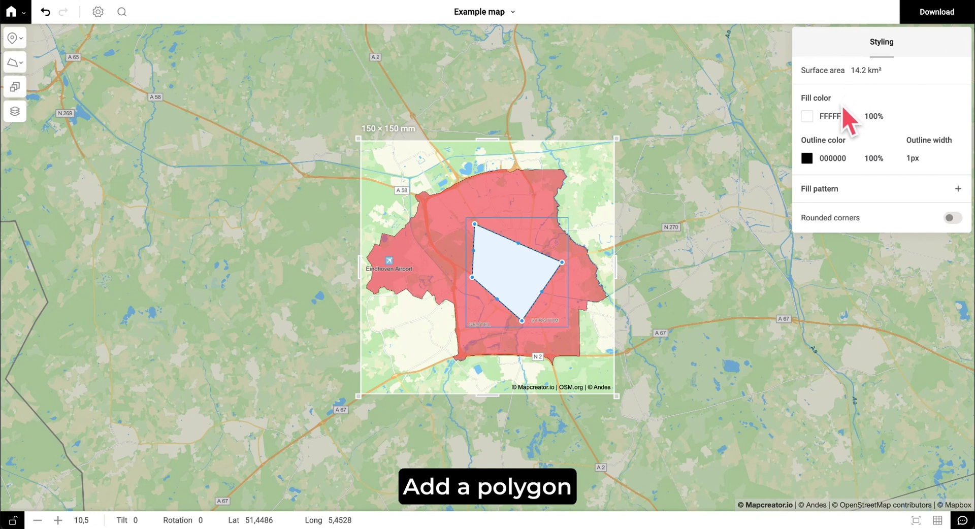
Step: Set the polygon's fill opacity to 30% and turn on its rounded corners
{"action": "left_click", "coordinate": [825, 133]}
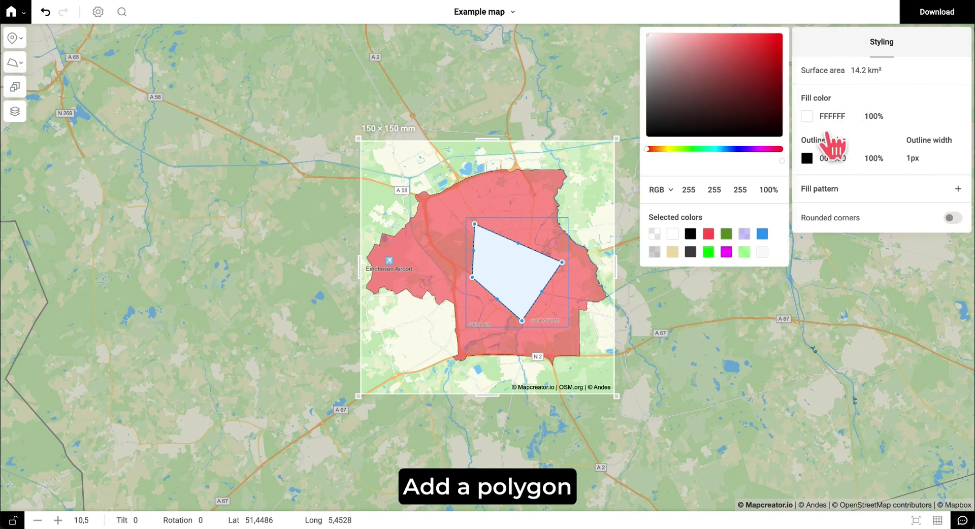
{"action": "left_click", "coordinate": [835, 142]}
{"action": "left_click", "coordinate": [873, 116]}
{"action": "type", "text": "30"}
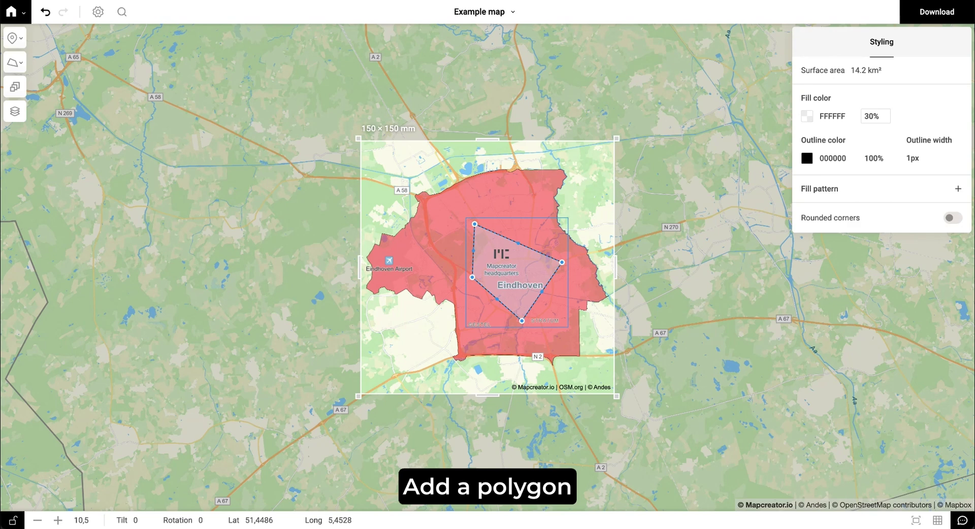
{"action": "left_click", "coordinate": [915, 123]}
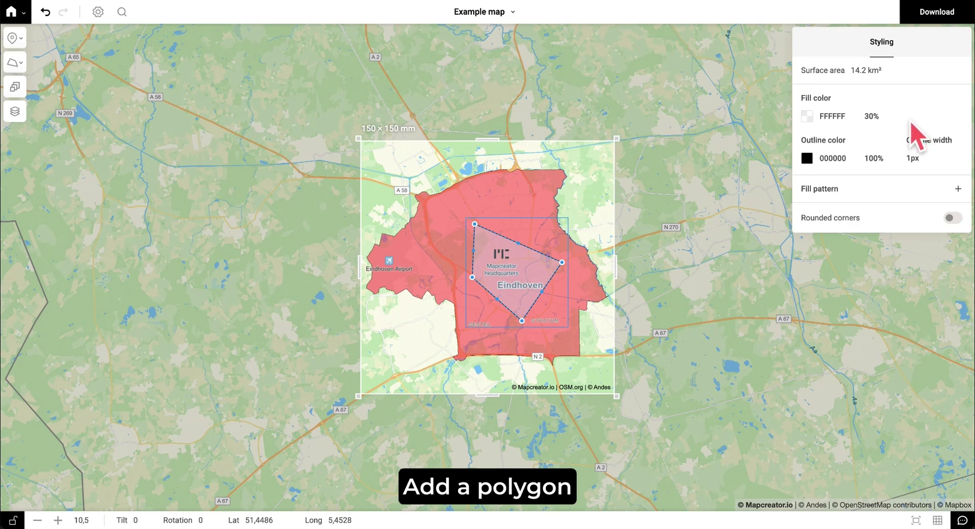
{"action": "left_click", "coordinate": [954, 218]}
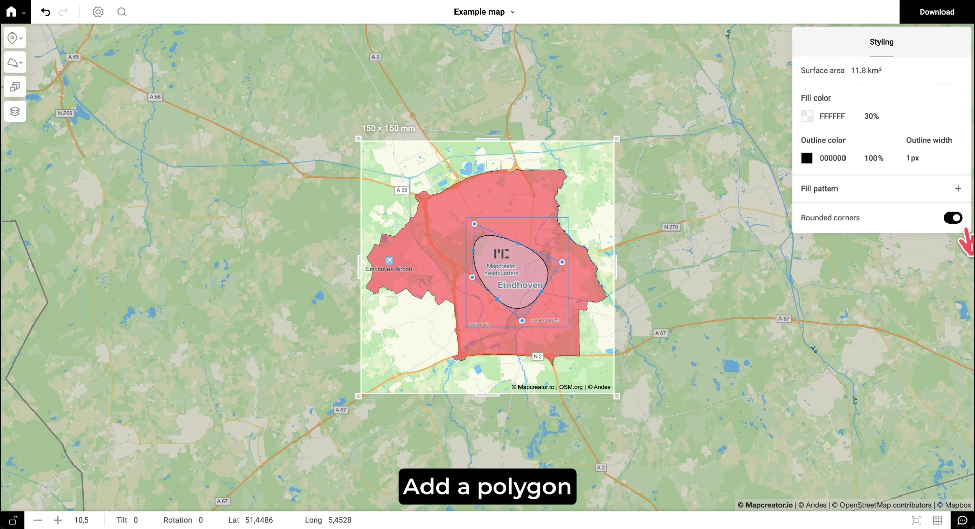
Step: Delete the rounded polygon around the Mapcreator headquarters
{"action": "left_click", "coordinate": [706, 324]}
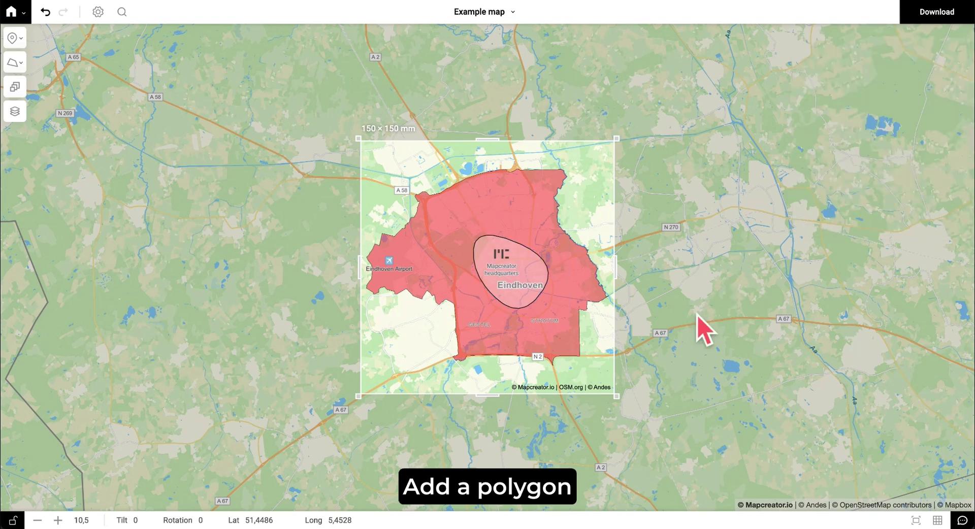
{"action": "left_click", "coordinate": [557, 280]}
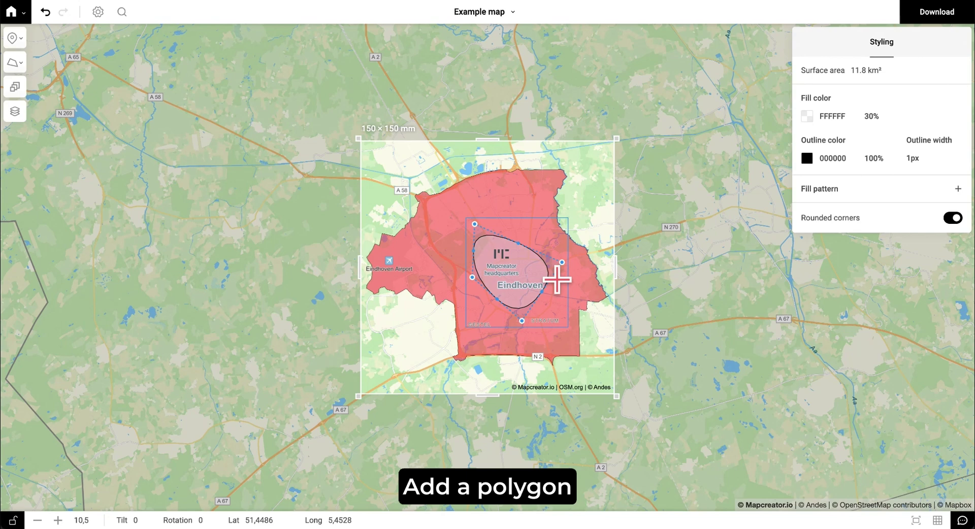
{"action": "key", "text": "Delete"}
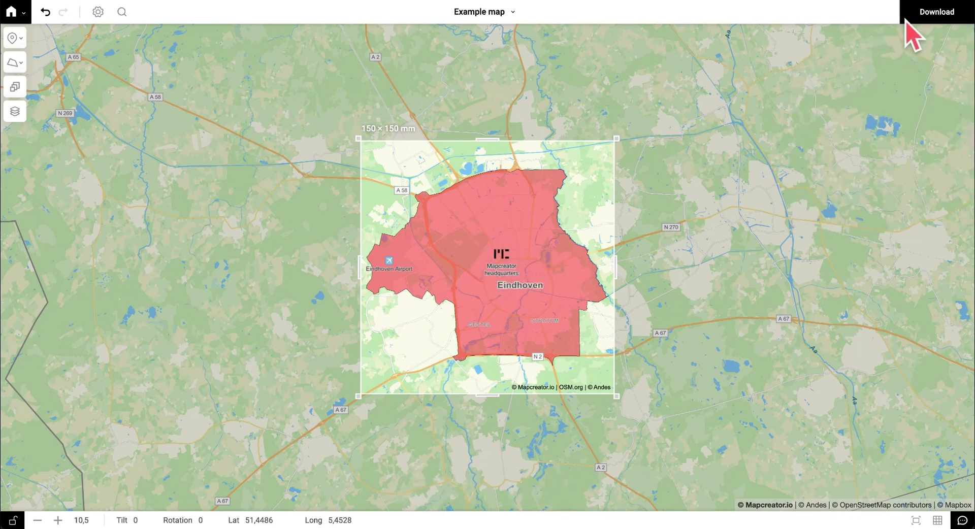
Step: Export the map as a static image in SVG format, trying the PNG and PDF (CMYK) formats before choosing SVG
{"action": "left_click", "coordinate": [927, 23]}
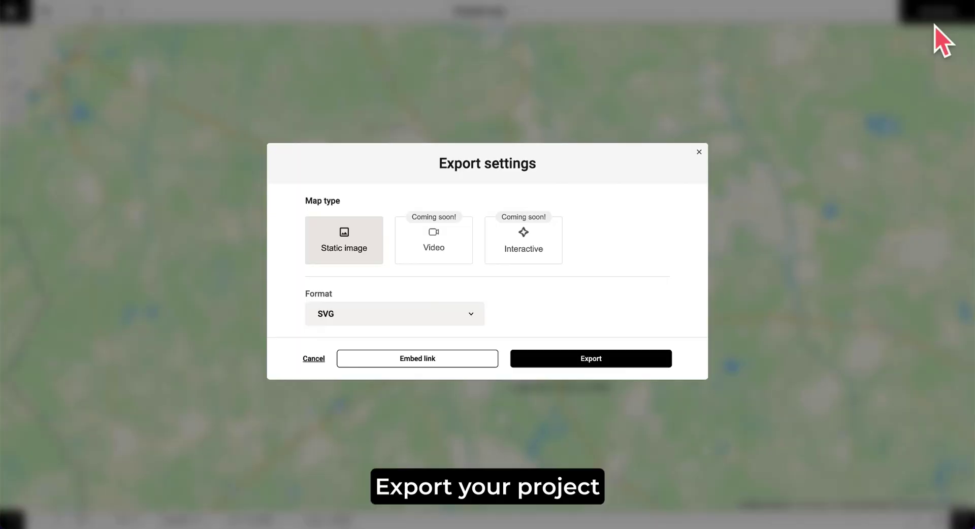
{"action": "left_click", "coordinate": [484, 322]}
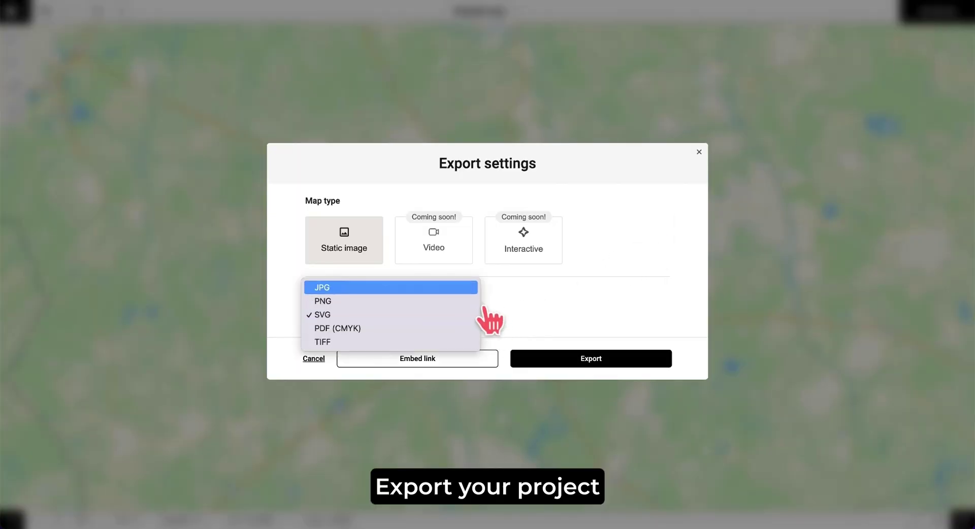
{"action": "left_click", "coordinate": [480, 306]}
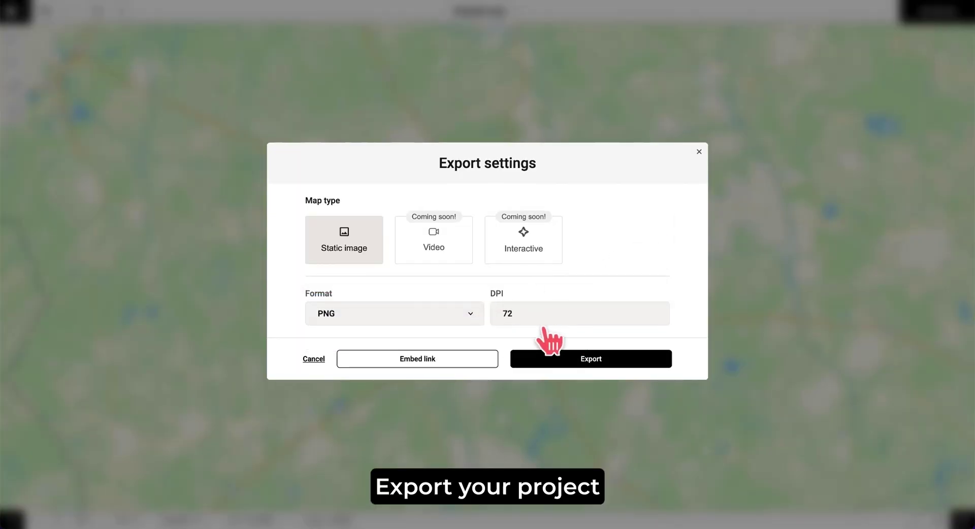
{"action": "left_click", "coordinate": [479, 318]}
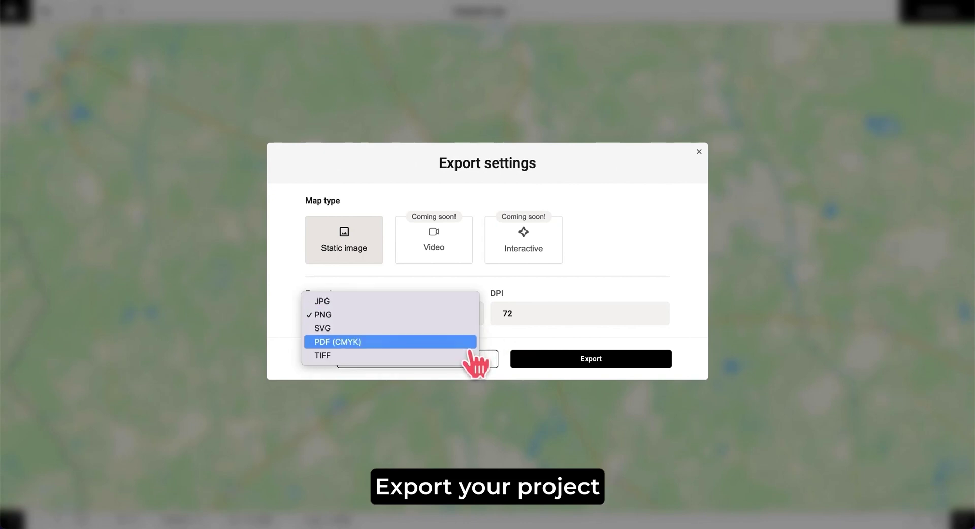
{"action": "left_click", "coordinate": [468, 345]}
{"action": "left_click", "coordinate": [470, 312]}
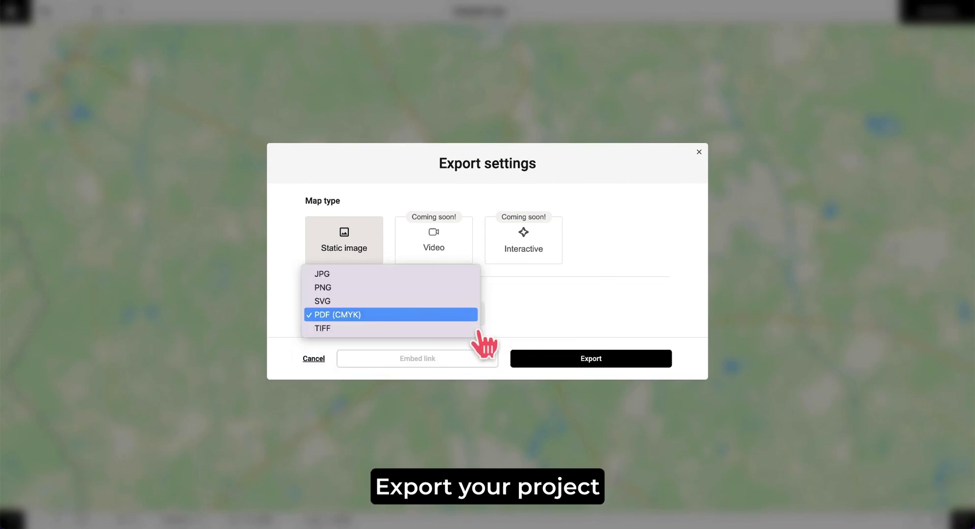
{"action": "left_click", "coordinate": [467, 305]}
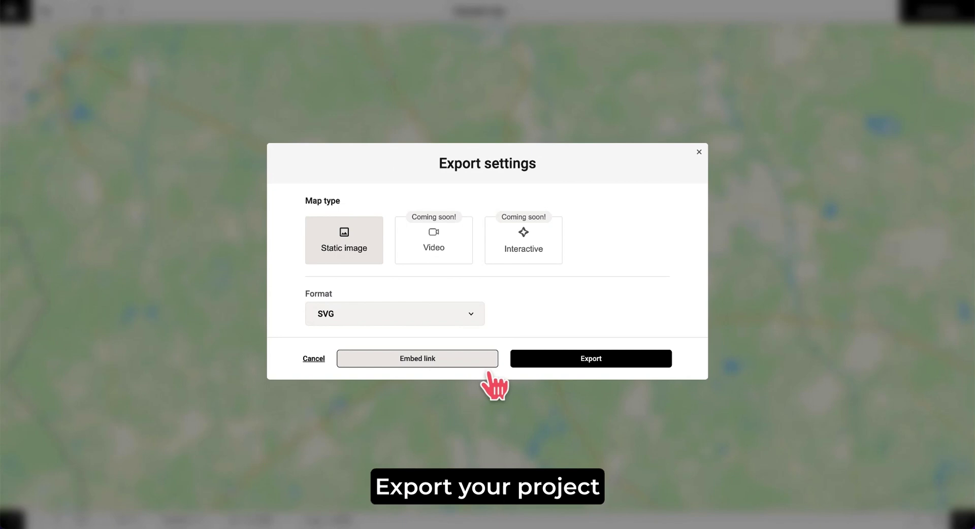
{"action": "left_click", "coordinate": [651, 377]}
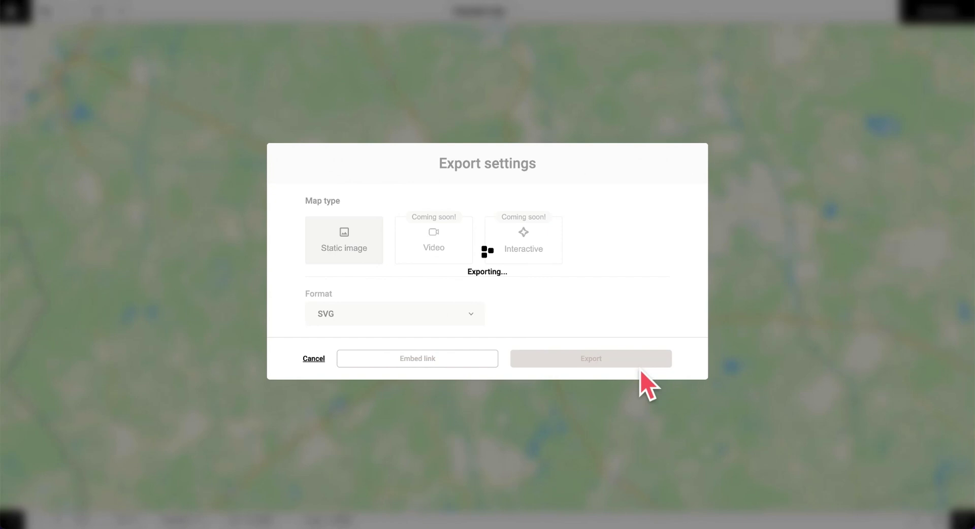